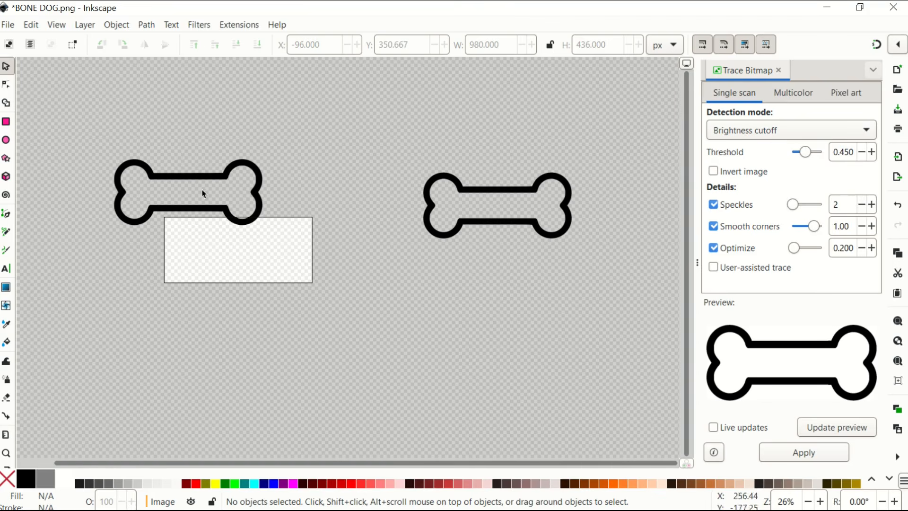
# Move the traced bone path onto the page and inspect its nodes.
pyautogui.moveTo(194, 210); pyautogui.dragTo(237, 268)
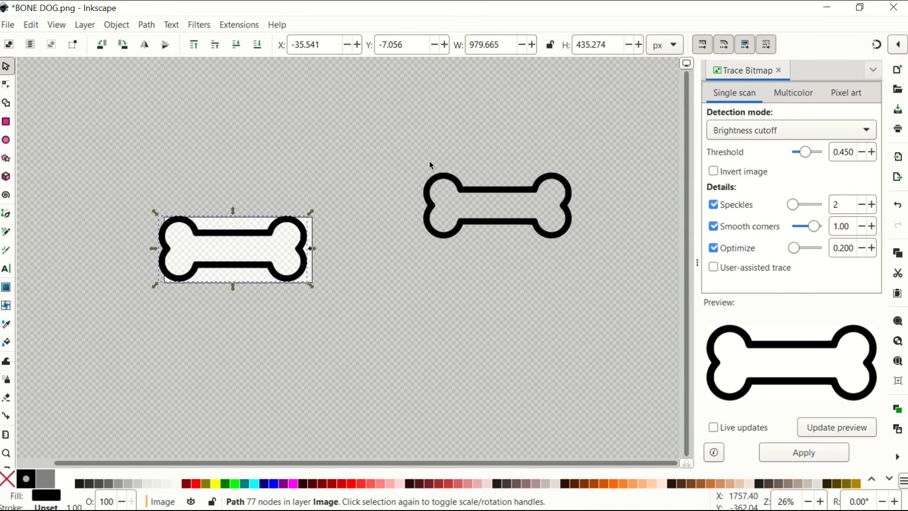
pyautogui.keyDown('ctrl'); pyautogui.scroll(2, 191, 242); pyautogui.keyUp('ctrl')
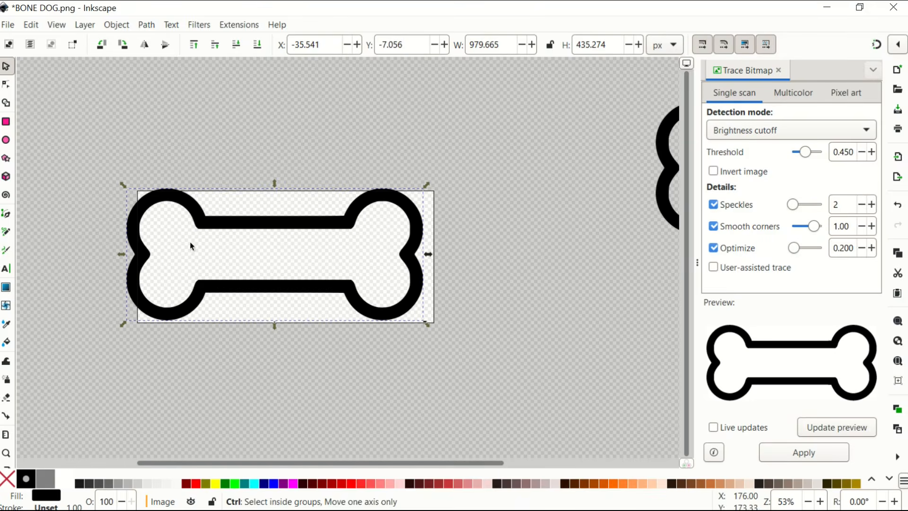
pyautogui.click(6, 84)
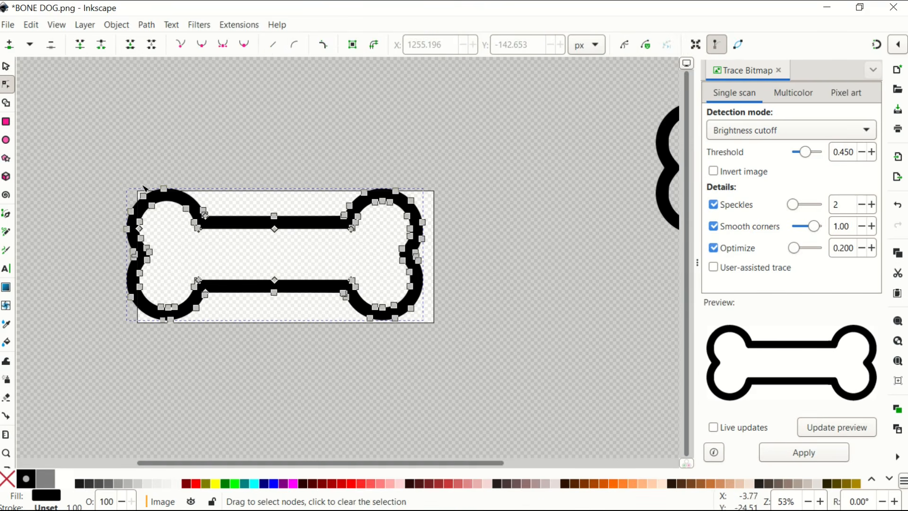
pyautogui.click(7, 68)
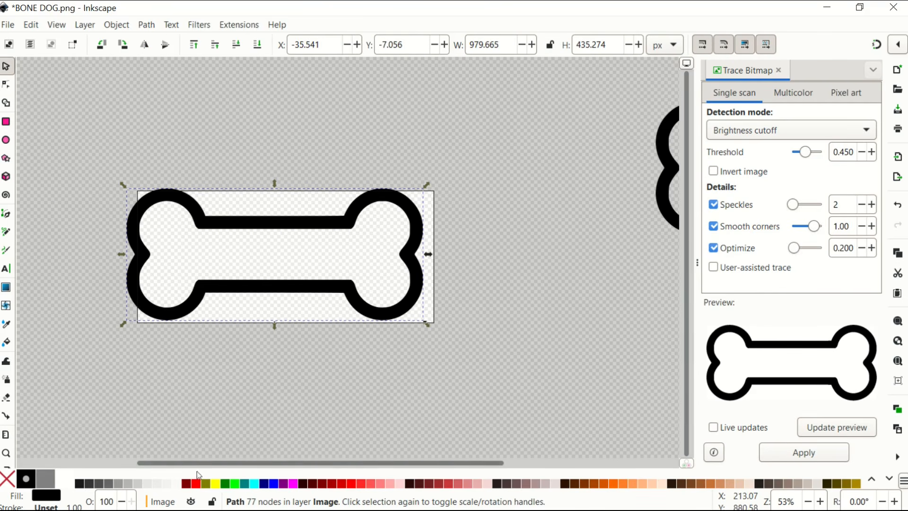
# Fill the traced bone path with white and place it clear of the page, below the original black bone image.
pyautogui.click(70, 483)
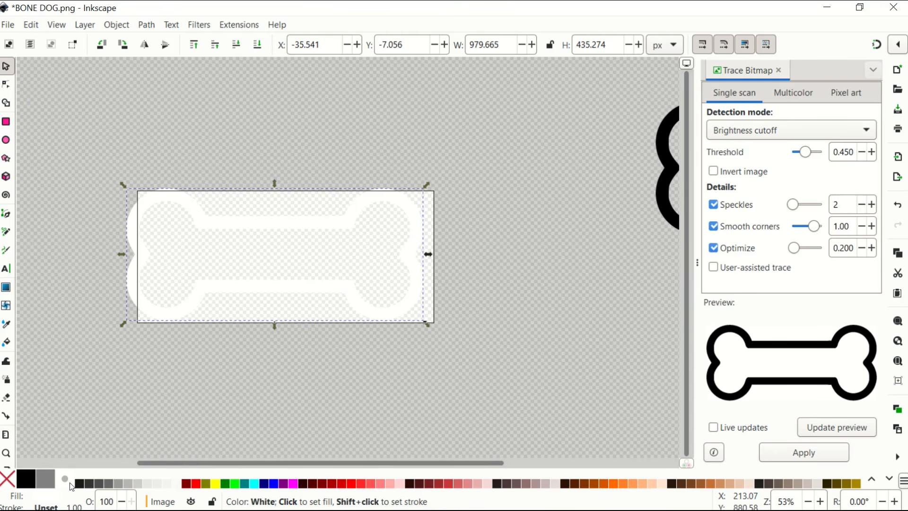
pyautogui.moveTo(220, 283); pyautogui.dragTo(540, 313)
pyautogui.keyDown('ctrl'); pyautogui.scroll(-1, 440, 313); pyautogui.keyUp('ctrl')
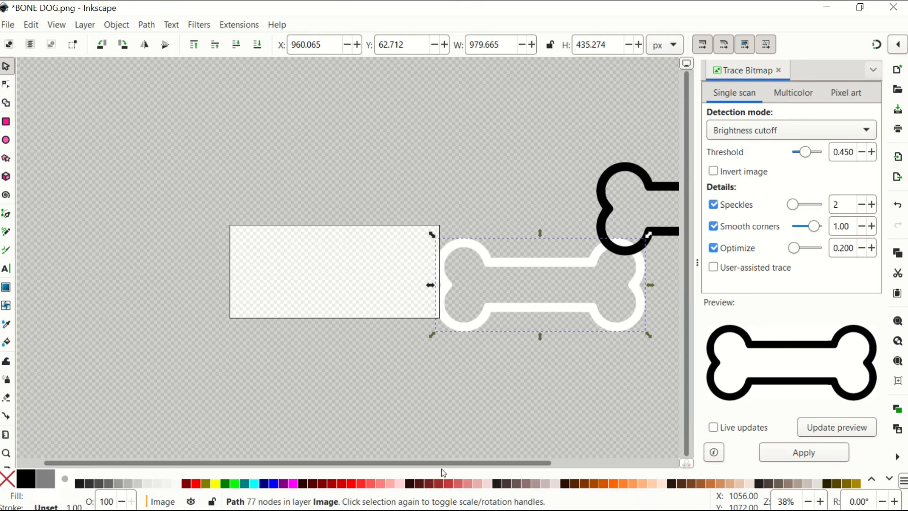
pyautogui.moveTo(441, 462); pyautogui.dragTo(568, 462)
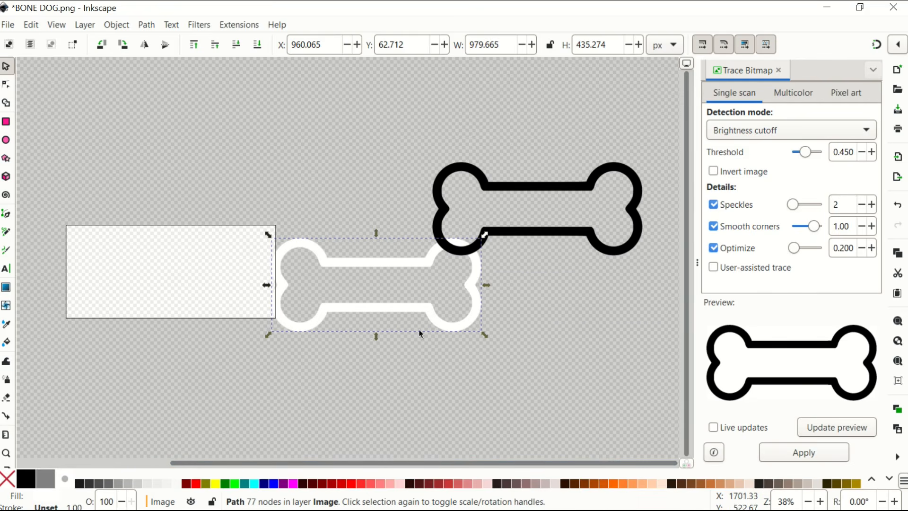
pyautogui.moveTo(398, 306); pyautogui.dragTo(472, 352)
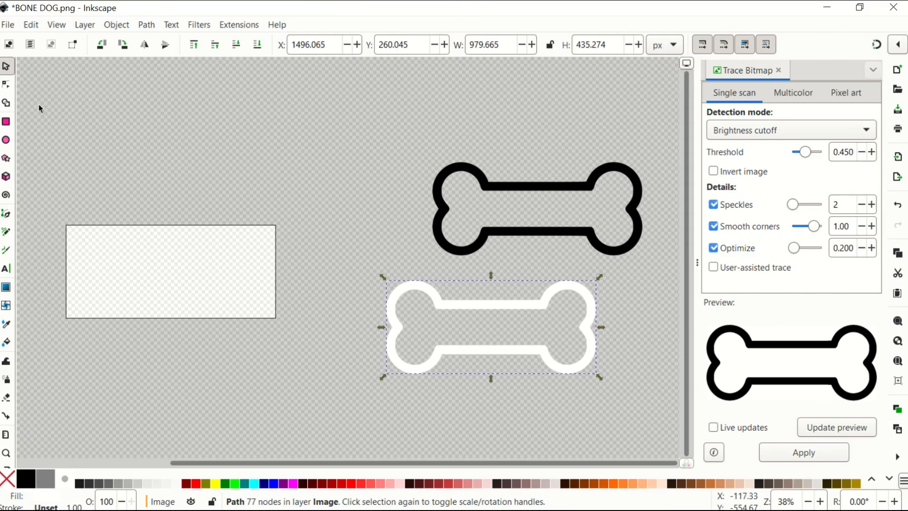
# Create a linked offset of the white bone path and push its outline slightly outward.
pyautogui.click(146, 25)
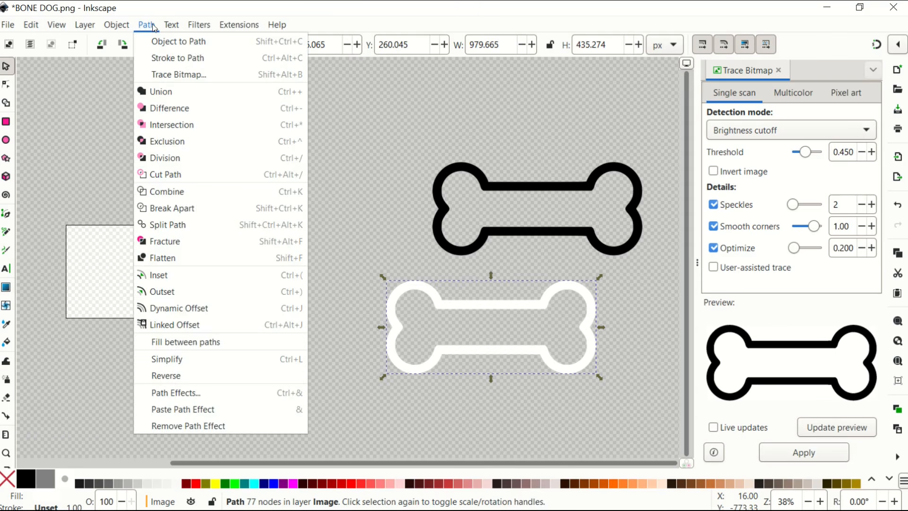
pyautogui.click(172, 325)
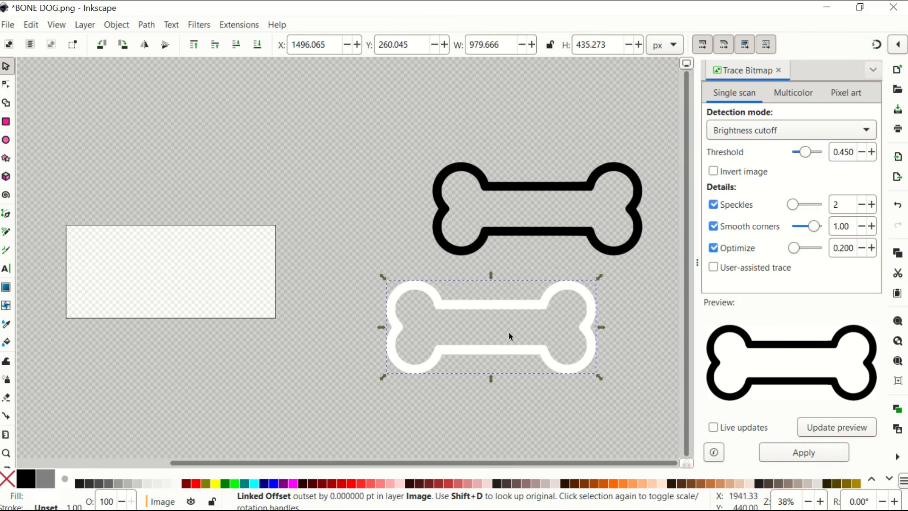
pyautogui.press('n')
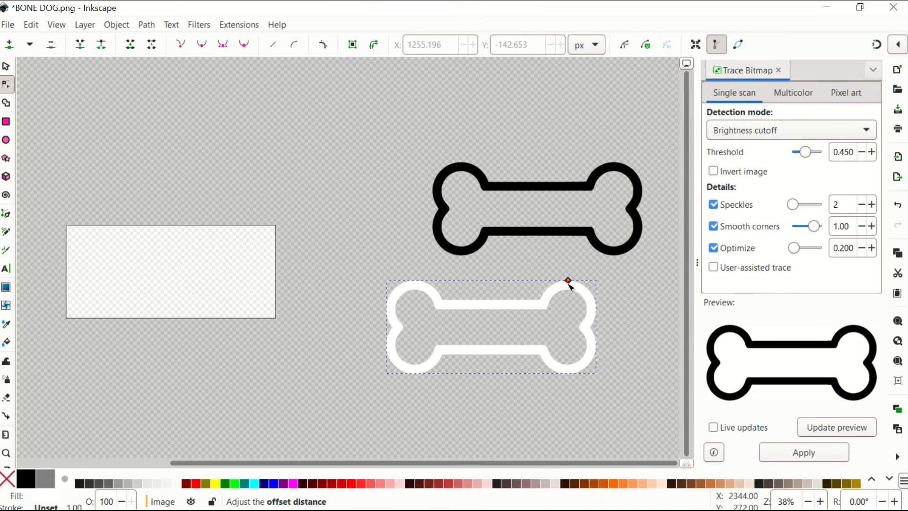
pyautogui.scroll(1, 627, 287)
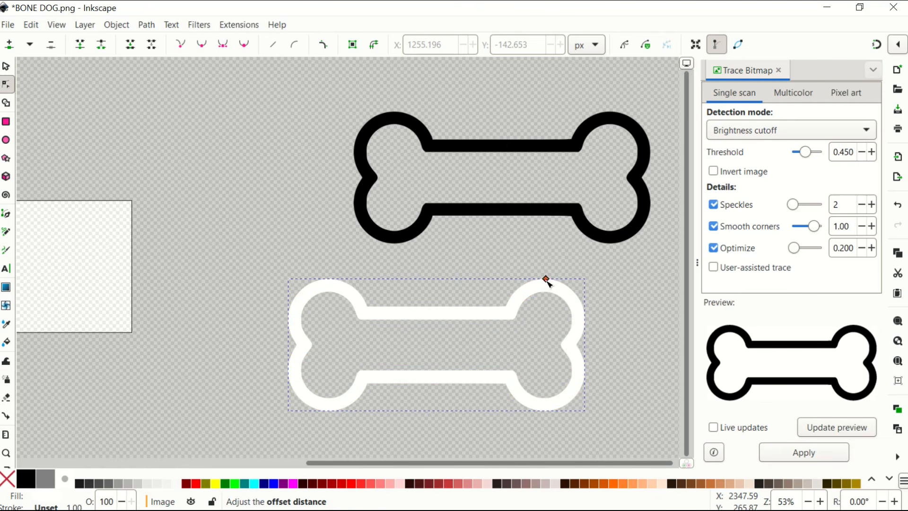
pyautogui.moveTo(546, 279); pyautogui.dragTo(547, 278)
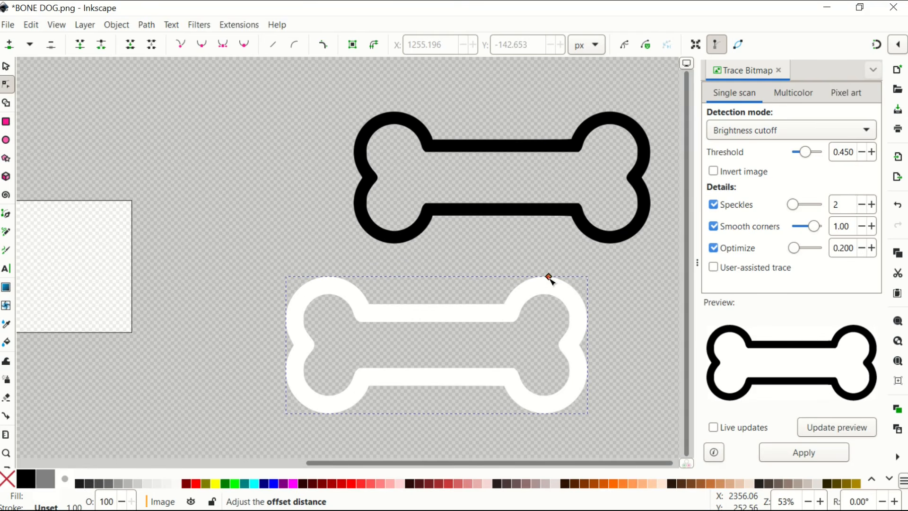
# Lay the black bone image over the offset white bone to try the border, and move it back off the white path.
pyautogui.click(513, 219)
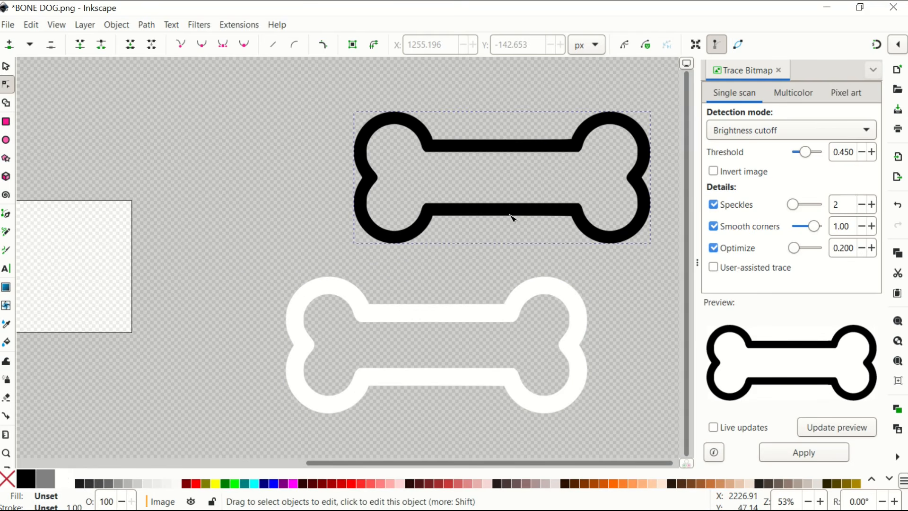
pyautogui.moveTo(510, 215); pyautogui.dragTo(293, 407)
pyautogui.click(456, 208)
pyautogui.click(6, 66)
pyautogui.moveTo(455, 213); pyautogui.dragTo(389, 382)
pyautogui.scroll(1, 445, 329)
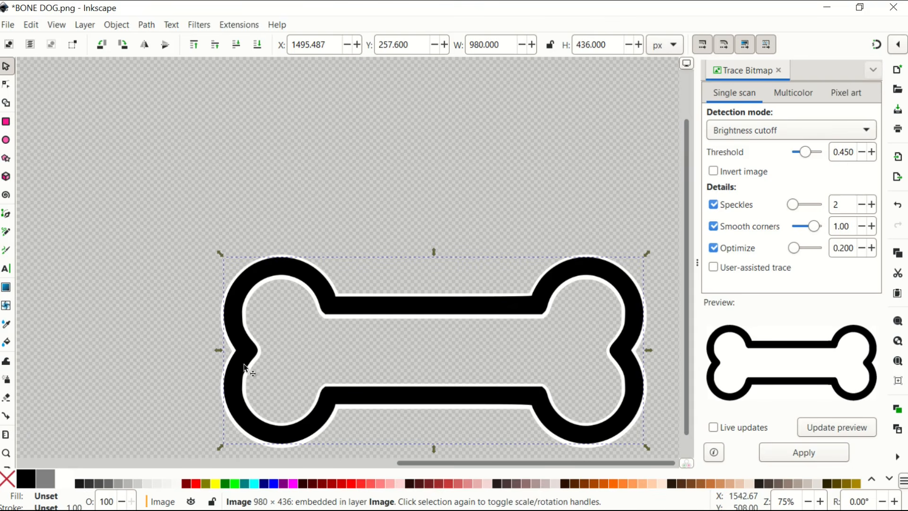
pyautogui.moveTo(344, 305); pyautogui.dragTo(209, 290)
pyautogui.click(335, 311)
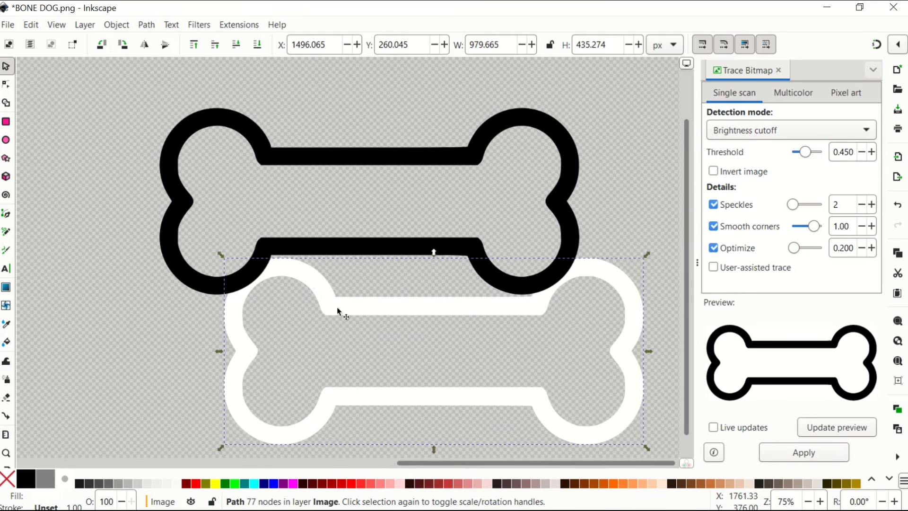
# Create a linked offset from the white bone path and outset it by about 11.17 pt.
pyautogui.click(147, 25)
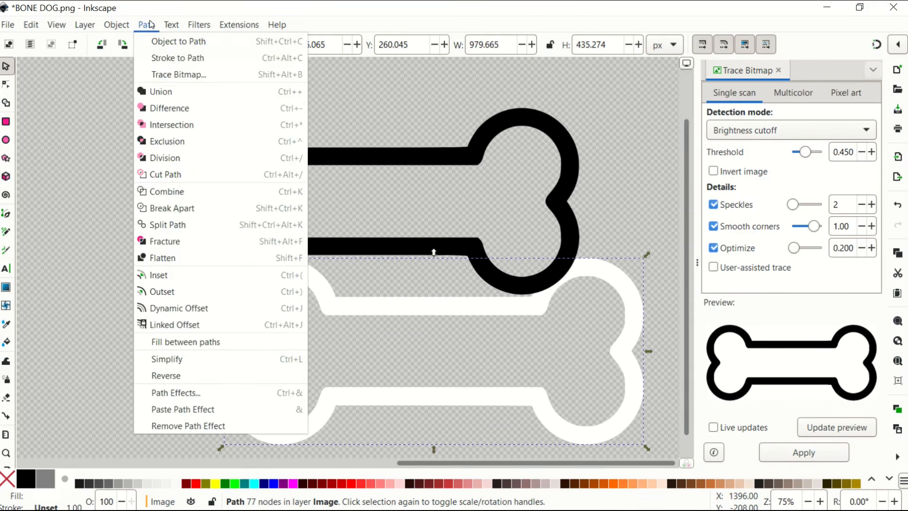
pyautogui.click(169, 325)
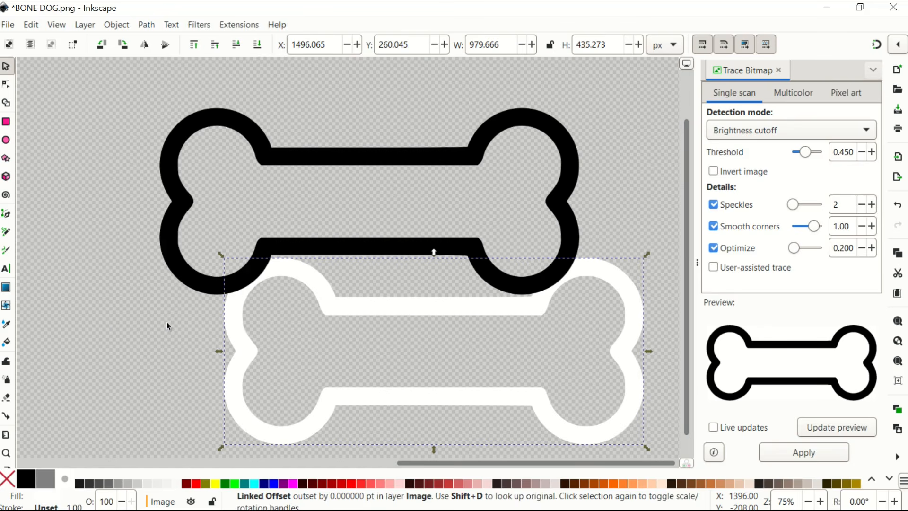
pyautogui.click(6, 86)
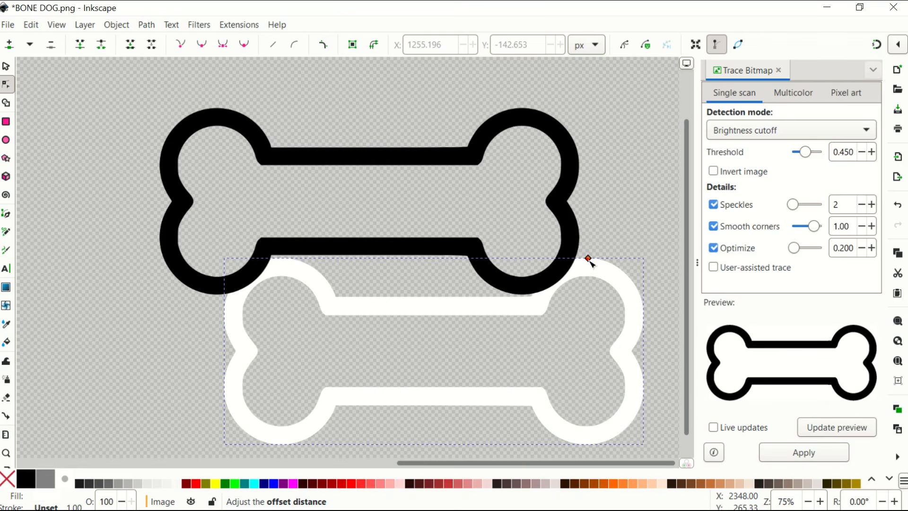
pyautogui.moveTo(591, 260); pyautogui.dragTo(591, 254)
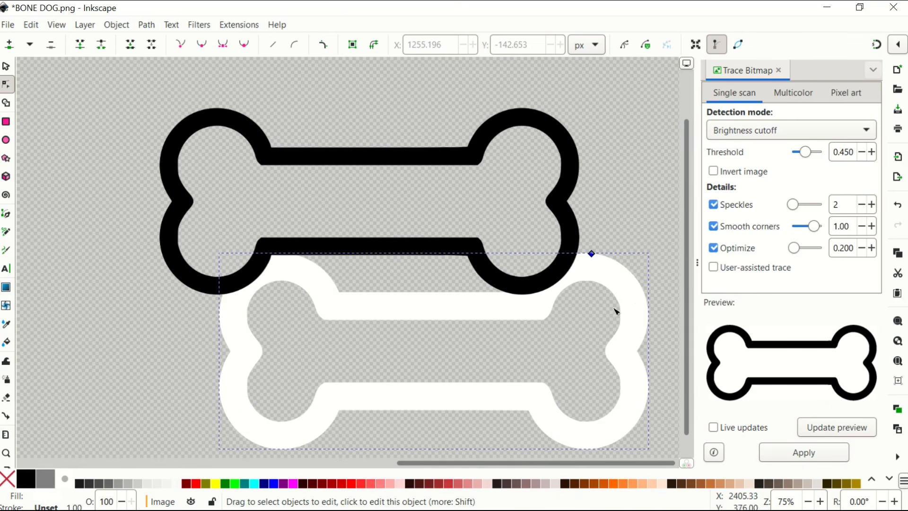
pyautogui.click(6, 67)
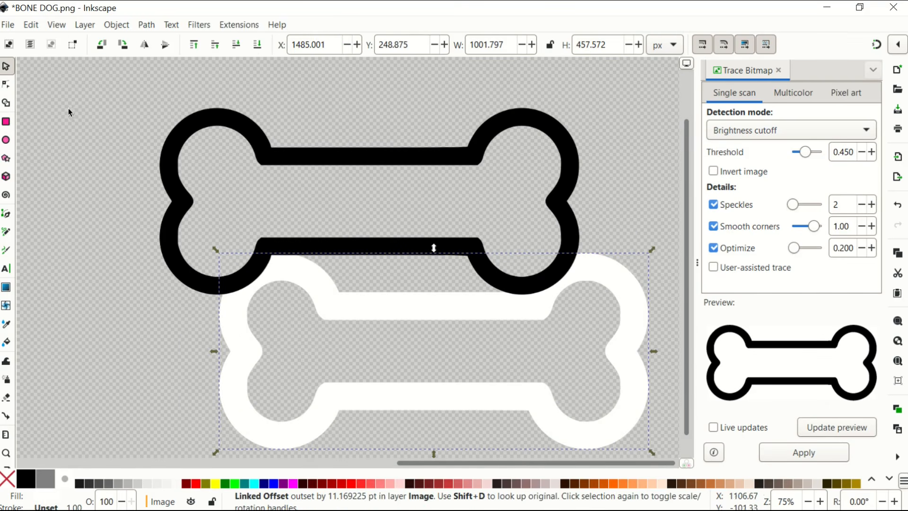
# Center the black bone image over the outset white bone so the white forms an even border around it.
pyautogui.click(229, 132)
pyautogui.click(250, 129)
pyautogui.moveTo(250, 129); pyautogui.dragTo(318, 290)
pyautogui.scroll(-1, 322, 290)
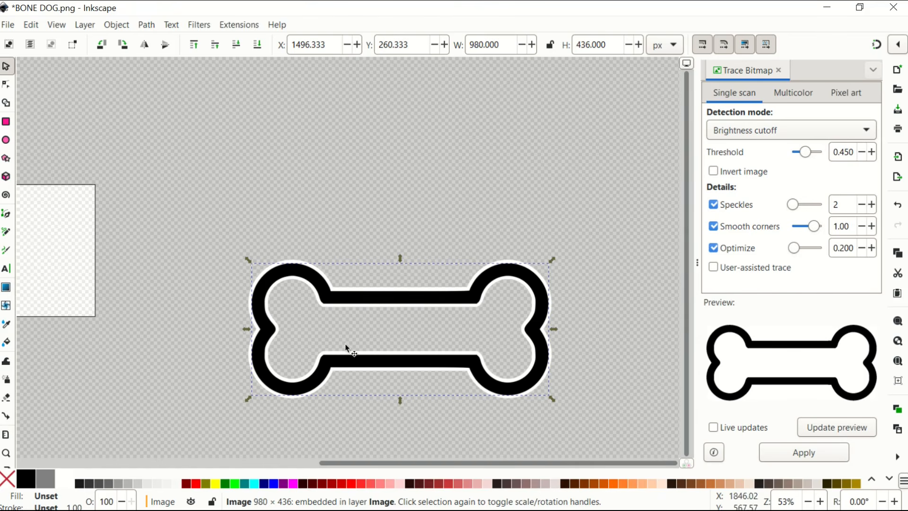
# Switch to the DOG TRANSPARENT 3.png document, select the dog image and open the Trace Bitmap settings.
pyautogui.hotkey('ctrl', 'Tab')
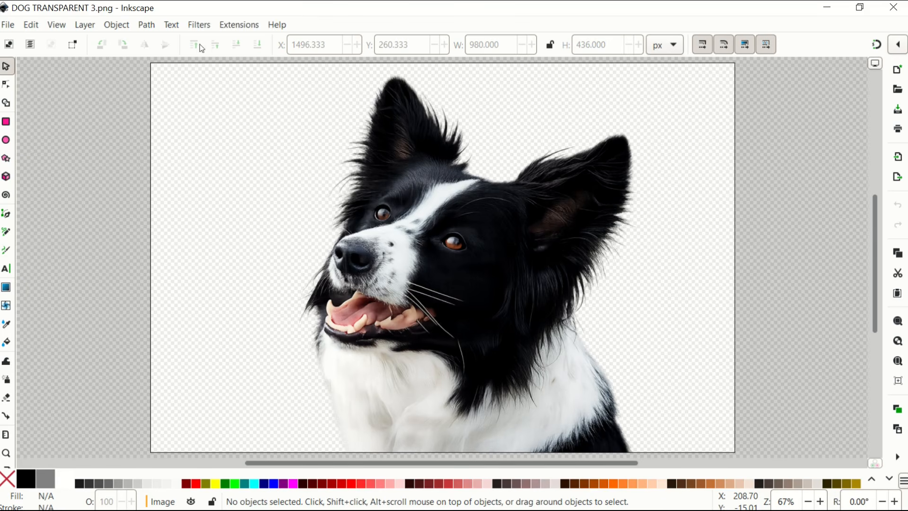
pyautogui.click(141, 27)
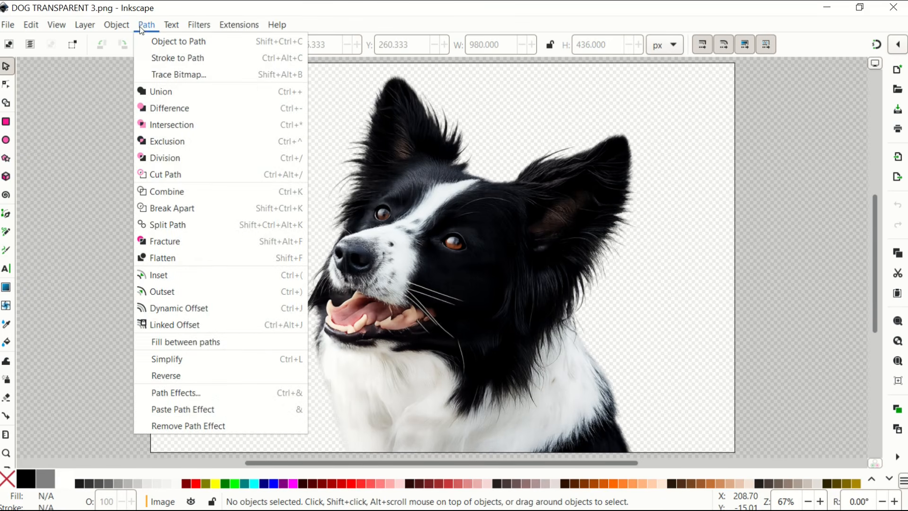
pyautogui.click(396, 175)
pyautogui.click(396, 175)
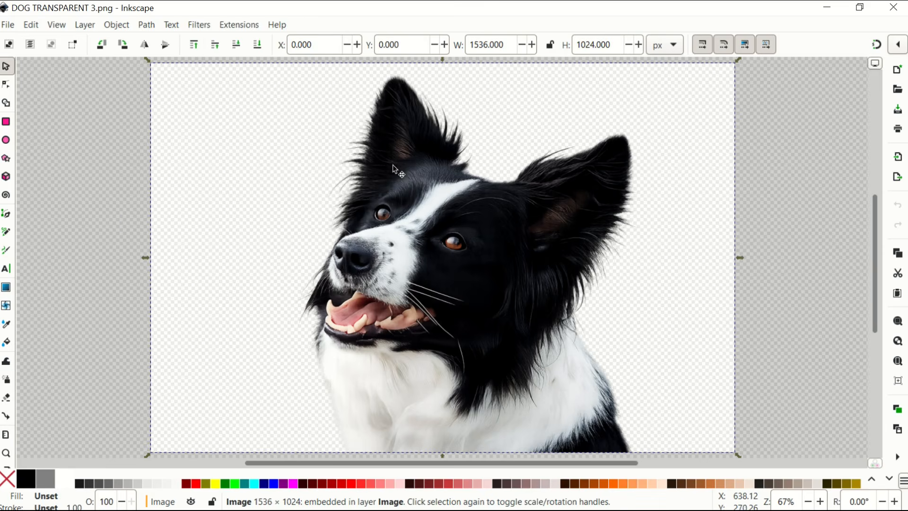
pyautogui.click(149, 26)
pyautogui.click(151, 73)
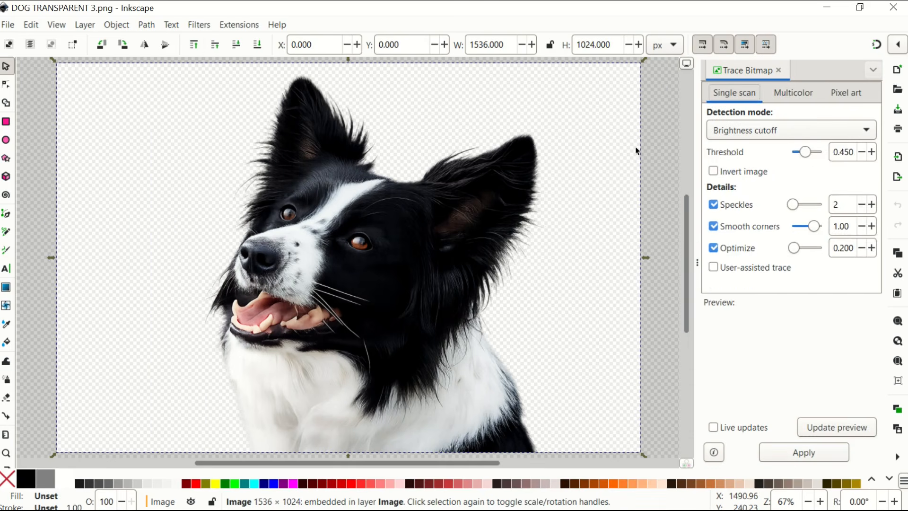
# Trace the dog image as a multicolor scan using Colors detection with 16 scans.
pyautogui.click(793, 93)
pyautogui.click(771, 130)
pyautogui.click(768, 148)
pyautogui.click(872, 152)
pyautogui.click(872, 152)
pyautogui.click(872, 152)
pyautogui.click(872, 152)
pyautogui.click(872, 152)
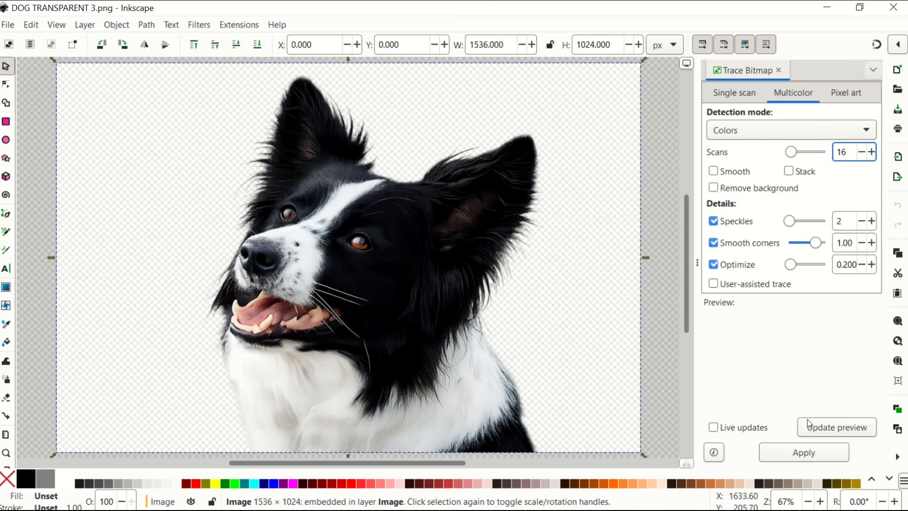
pyautogui.click(809, 449)
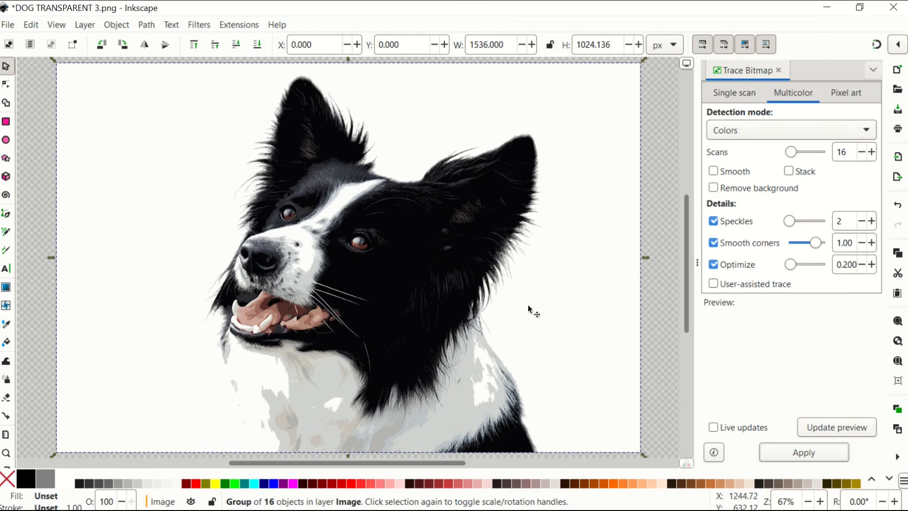
# Move the traced dog group off the original image and pull its white background path away from the other traced paths.
pyautogui.moveTo(560, 350)
pyautogui.mouseDown()
pyautogui.moveTo(767, 371)
pyautogui.moveTo(561, 350)
pyautogui.mouseUp()
pyautogui.moveTo(291, 220); pyautogui.dragTo(292, 221)
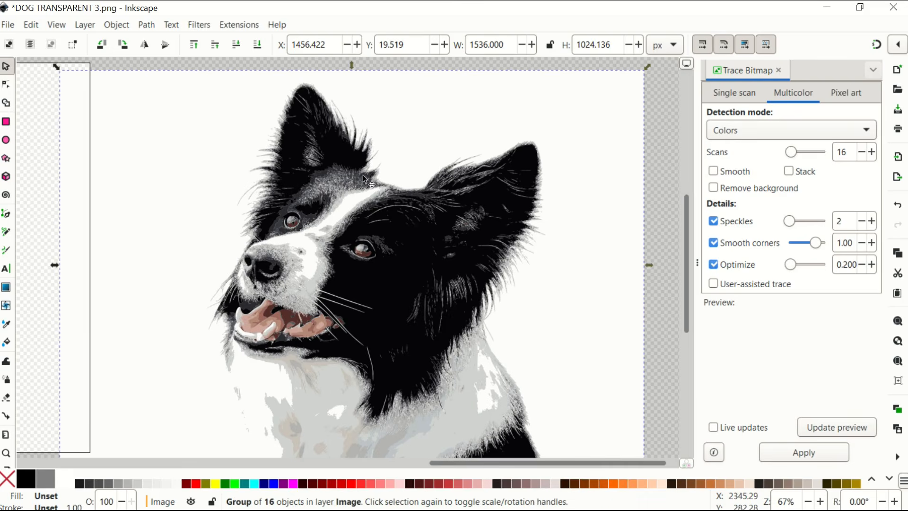
pyautogui.moveTo(223, 214); pyautogui.dragTo(225, 243)
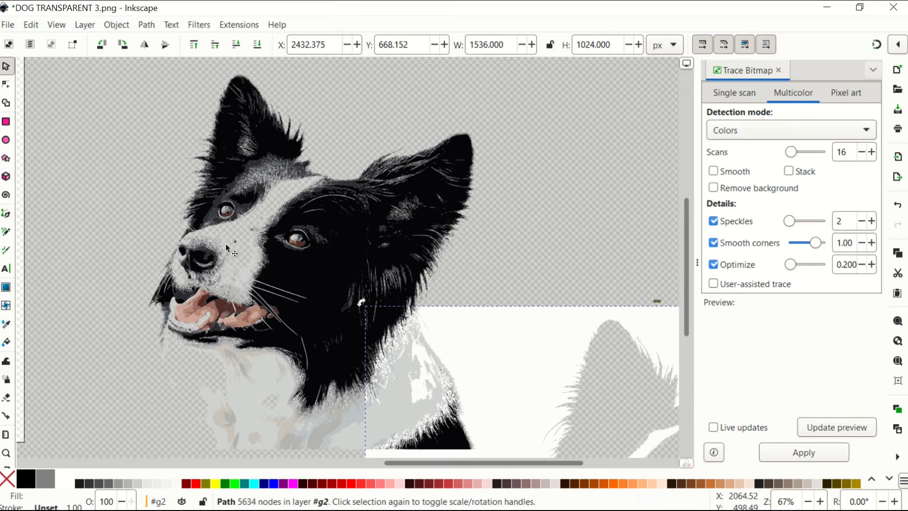
pyautogui.scroll(-1, 317, 241)
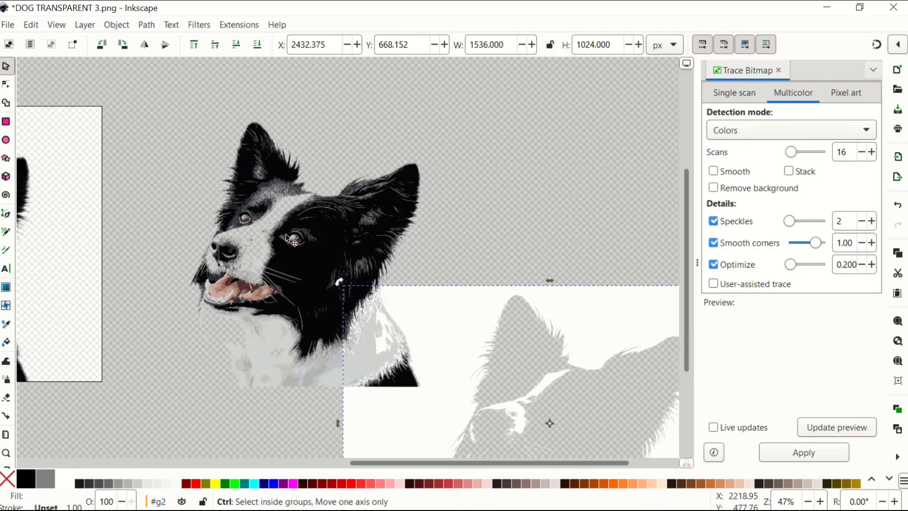
# Undo the moves of the traced dog and the multicolor trace itself.
pyautogui.hotkey('ctrl', 'z')
pyautogui.hotkey('ctrl', 'z')
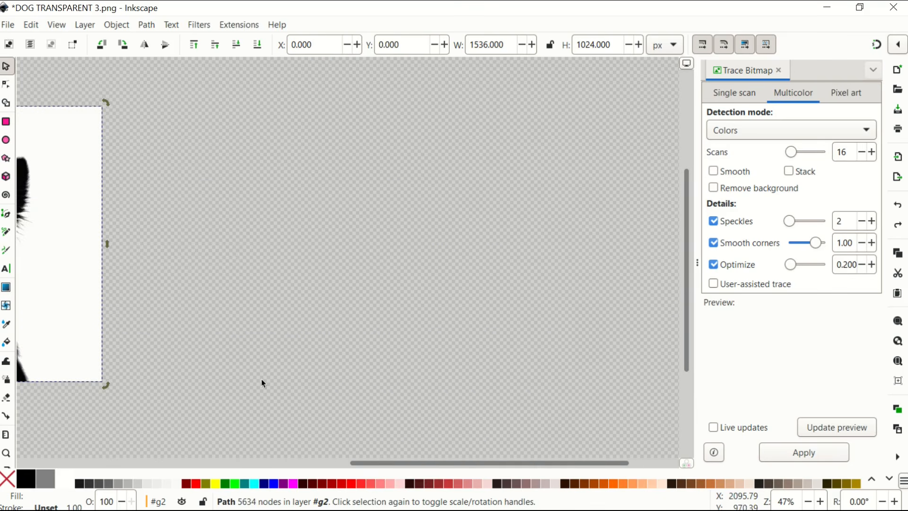
pyautogui.hscroll(-10, 361, 462)
pyautogui.hotkey('ctrl', 'z')
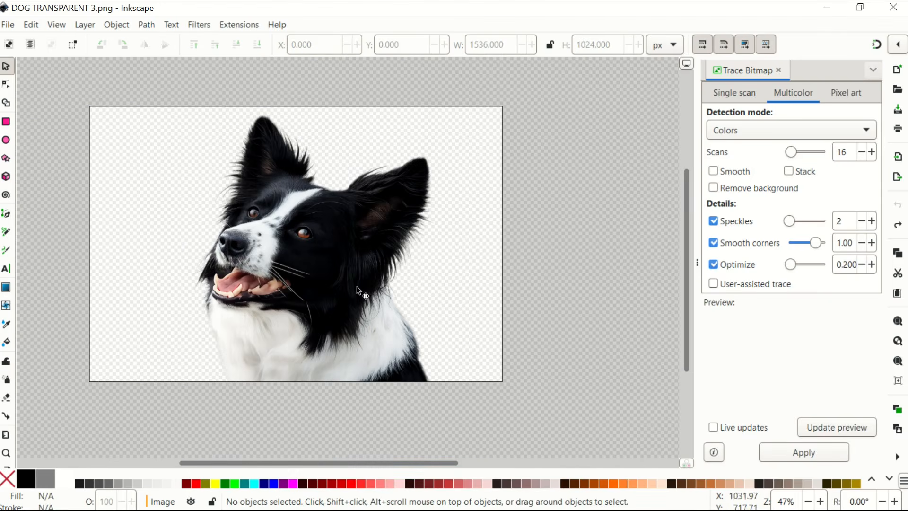
# Duplicate the dog image, moving the copy aside and the original over to the left of the page.
pyautogui.click(348, 278)
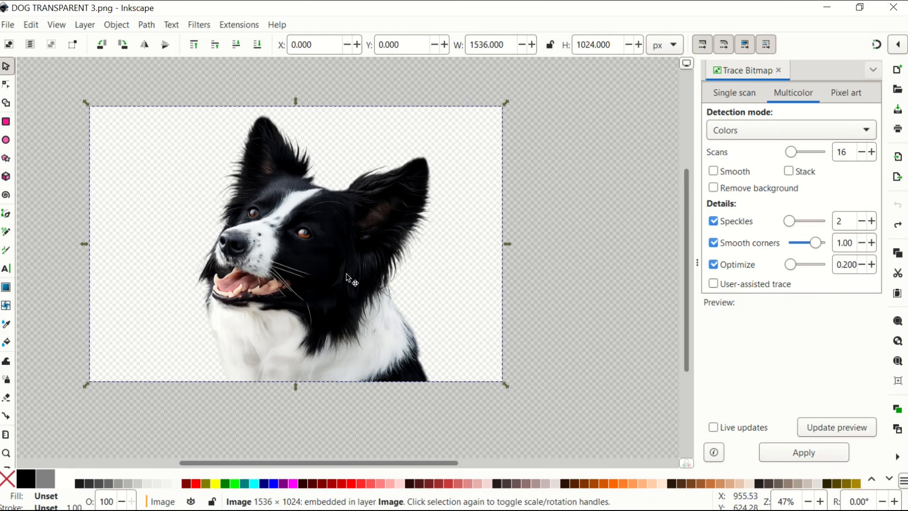
pyautogui.hotkey('ctrl', 'c')
pyautogui.hotkey('ctrl', 'v')
pyautogui.moveTo(364, 305); pyautogui.dragTo(562, 182)
pyautogui.keyDown('ctrl'); pyautogui.scroll(-2, 538, 251); pyautogui.keyUp('ctrl')
pyautogui.moveTo(384, 279); pyautogui.dragTo(223, 254)
pyautogui.keyDown('ctrl'); pyautogui.scroll(2, 224, 253); pyautogui.keyUp('ctrl')
pyautogui.scroll(2, 225, 257)
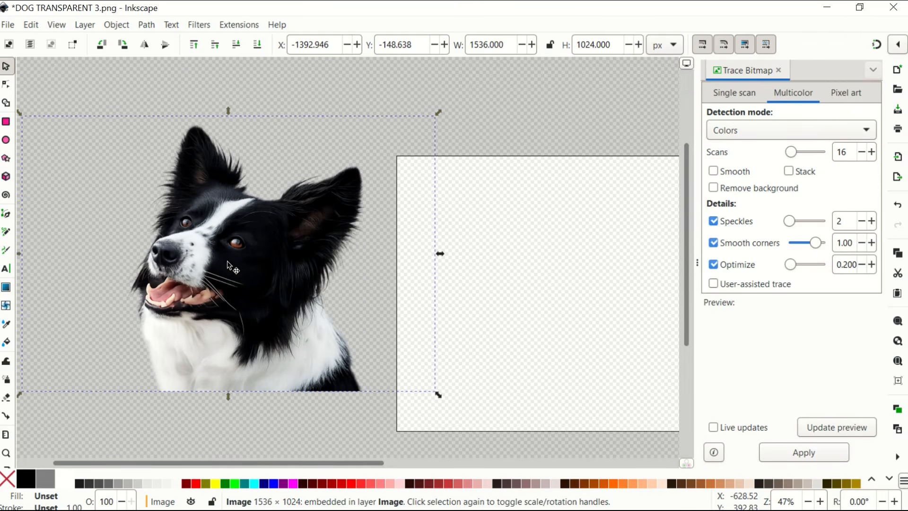
# Preview a single-scan Brightness cutoff trace of the dog image at a threshold of 0.530.
pyautogui.click(147, 25)
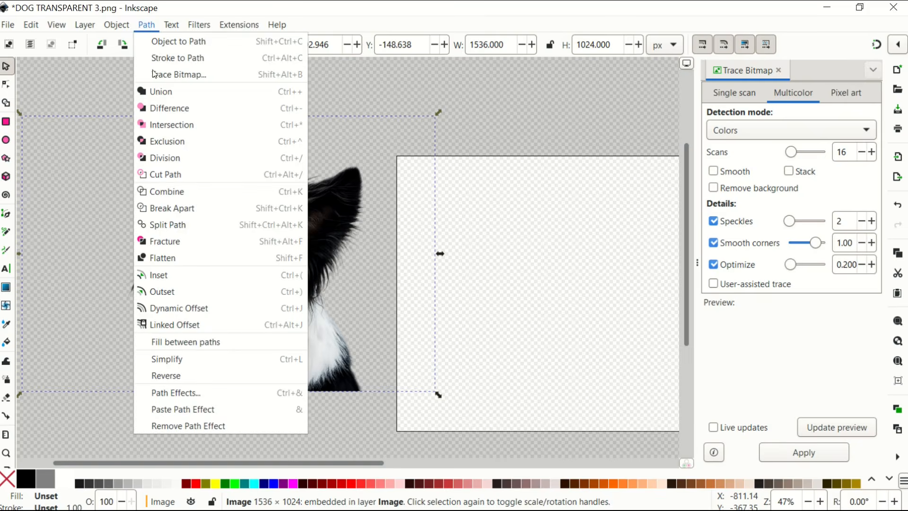
pyautogui.click(168, 73)
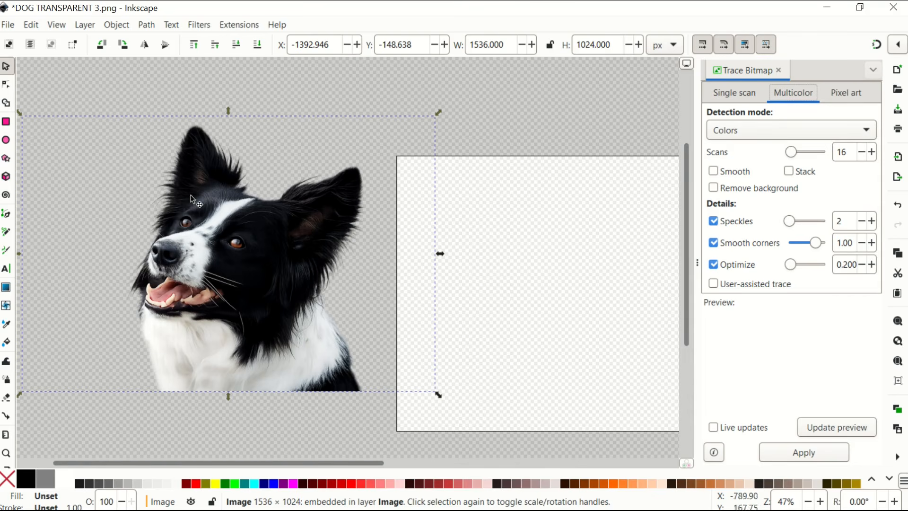
pyautogui.click(736, 91)
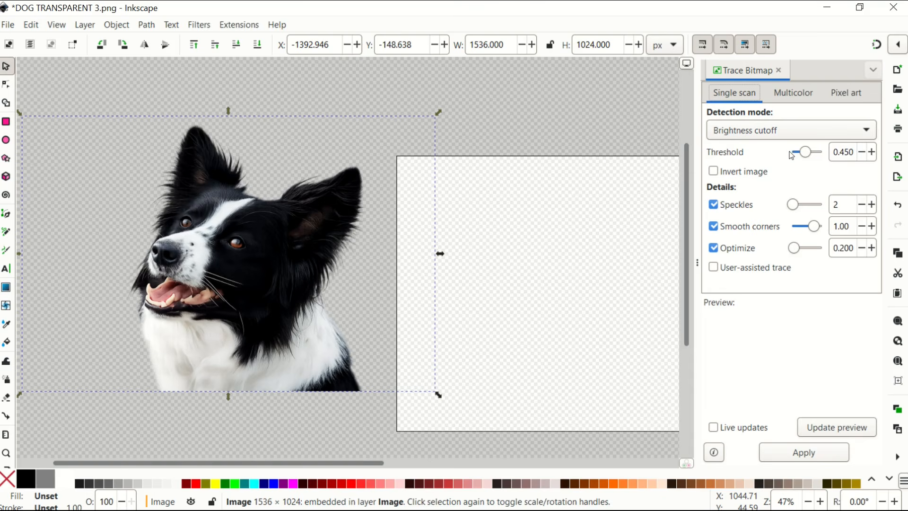
pyautogui.click(872, 154)
pyautogui.click(872, 154)
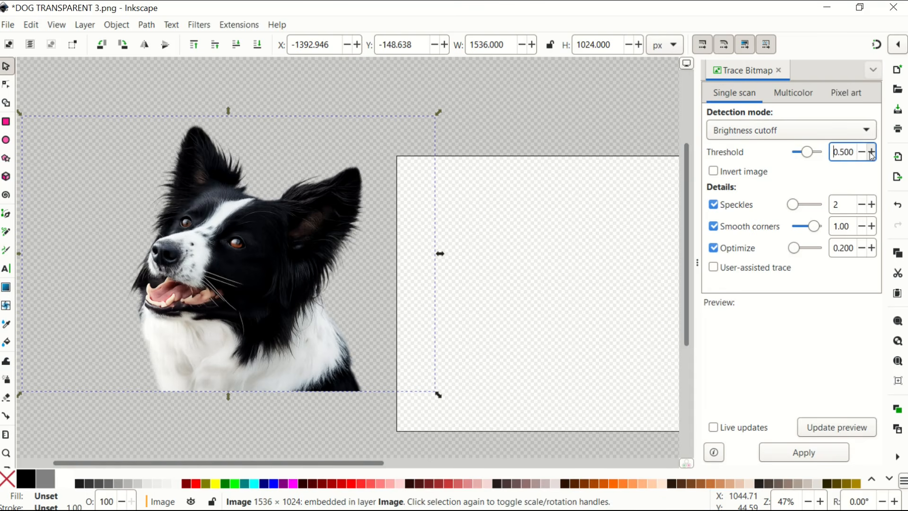
pyautogui.click(872, 153)
pyautogui.click(821, 419)
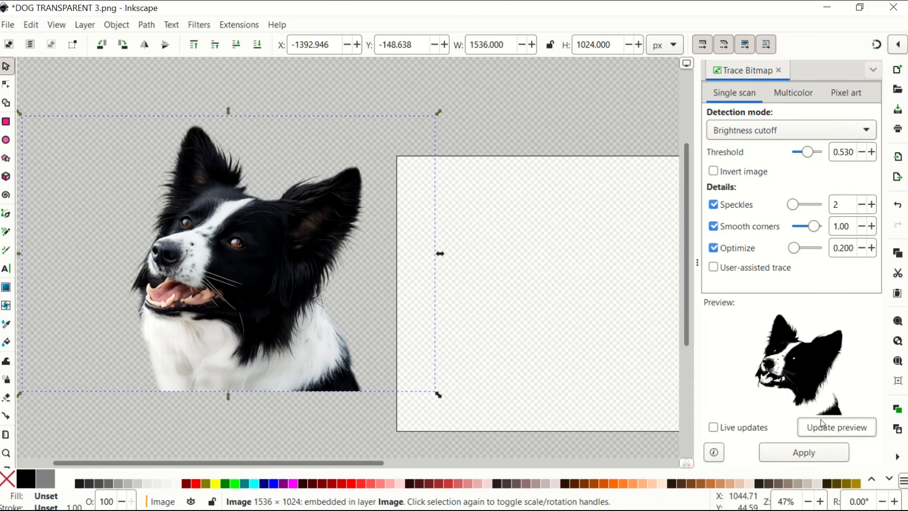
# Try a threshold of 1.000 in the trace preview, reduce it to 0.990, and apply the trace to the dog image.
pyautogui.moveTo(808, 152); pyautogui.dragTo(824, 152)
pyautogui.click(836, 428)
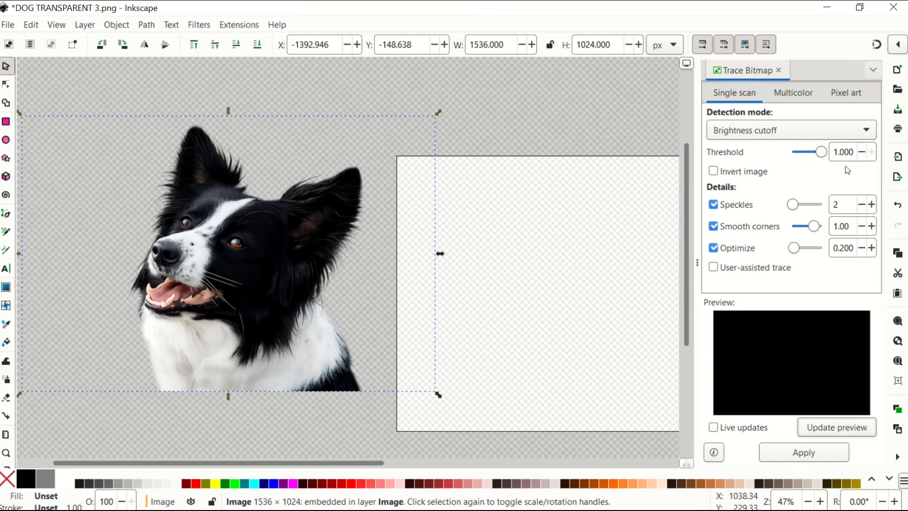
pyautogui.click(863, 153)
pyautogui.click(819, 426)
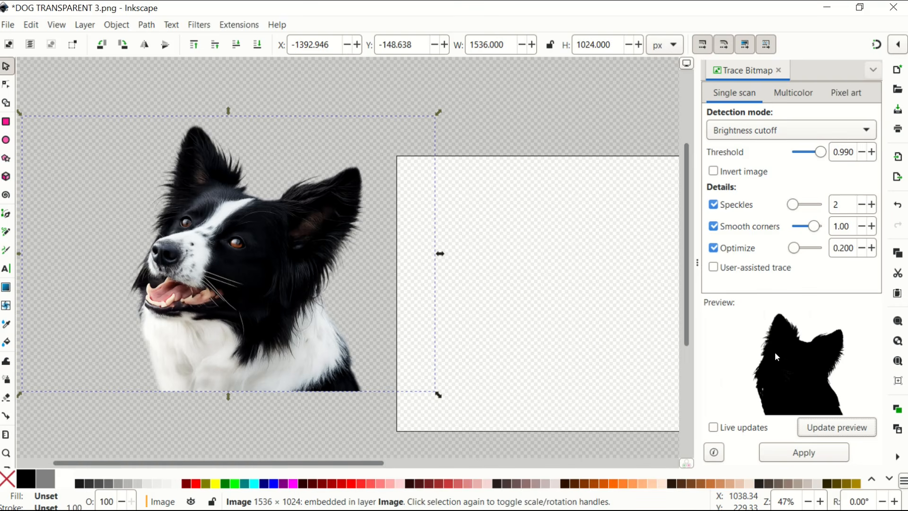
pyautogui.click(805, 452)
# Separate the traced silhouette from the dog image it was made from and delete that source image.
pyautogui.keyDown('ctrl'); pyautogui.scroll(-1, 380, 330); pyautogui.keyUp('ctrl')
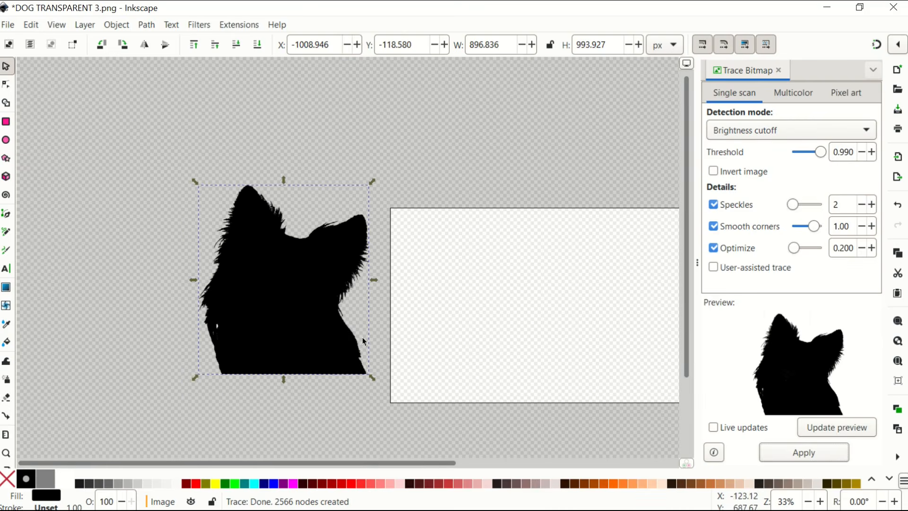
pyautogui.moveTo(296, 326); pyautogui.dragTo(206, 269)
pyautogui.moveTo(312, 293); pyautogui.dragTo(502, 205)
pyautogui.keyDown('ctrl'); pyautogui.scroll(-1, 501, 257); pyautogui.keyUp('ctrl')
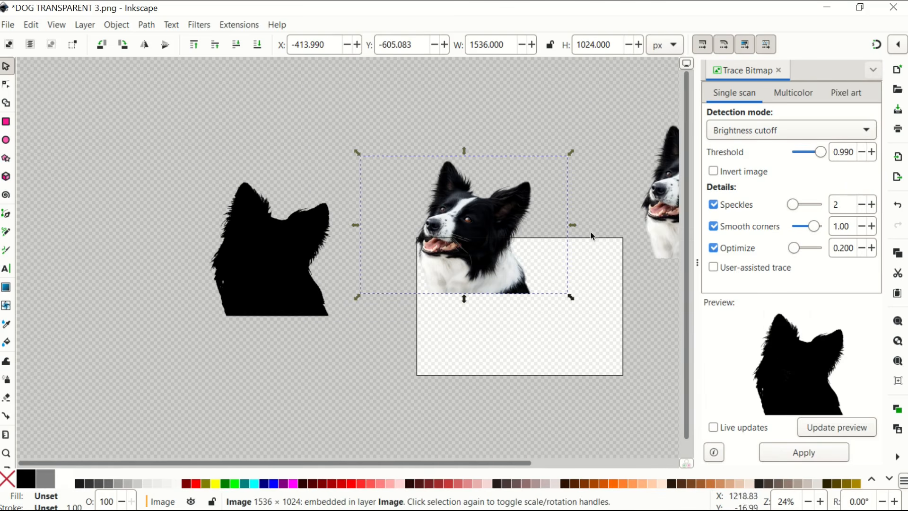
pyautogui.click(503, 237)
pyautogui.moveTo(502, 237); pyautogui.dragTo(457, 290)
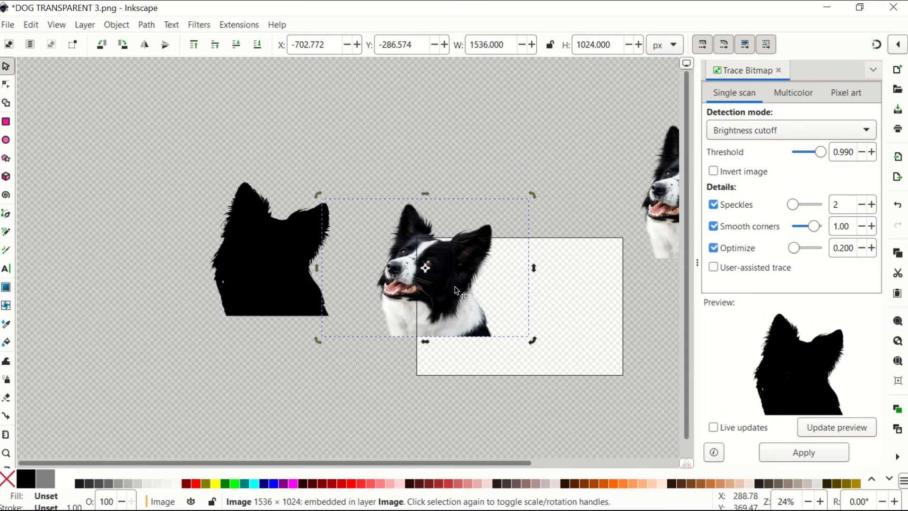
pyautogui.press('Delete')
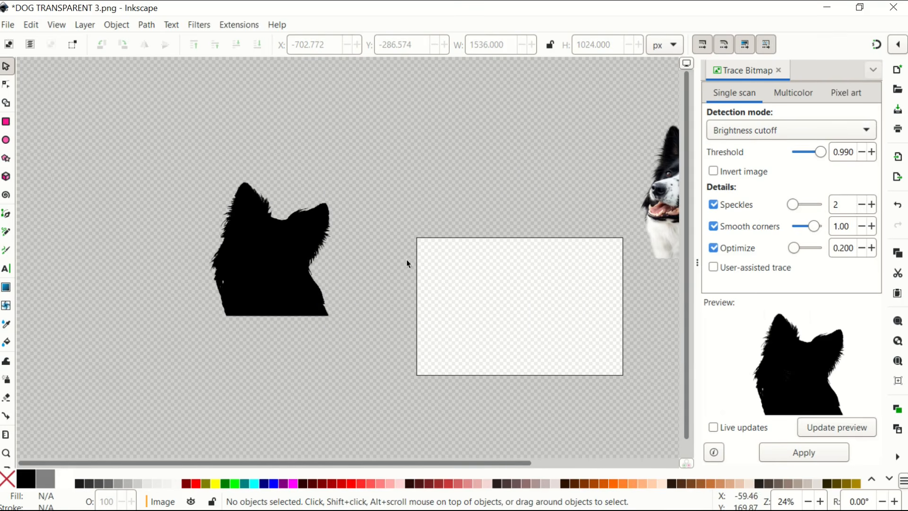
# Fill the traced dog silhouette with white.
pyautogui.click(308, 251)
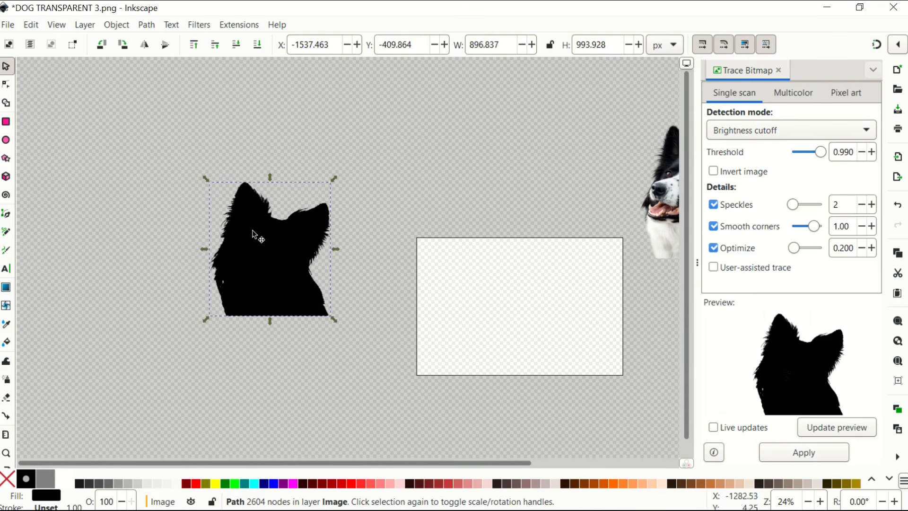
pyautogui.scroll(2, 274, 251)
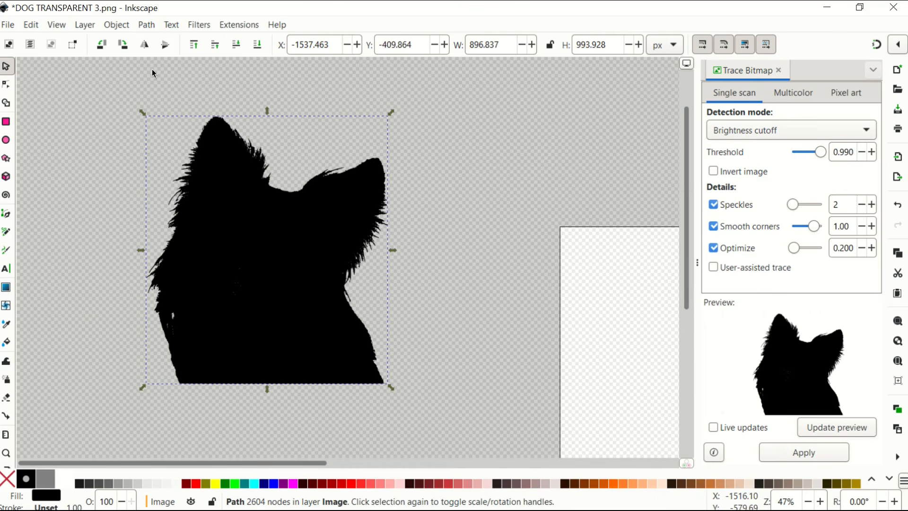
pyautogui.click(65, 479)
pyautogui.scroll(1, 360, 284)
pyautogui.hscroll(-2, 361, 284)
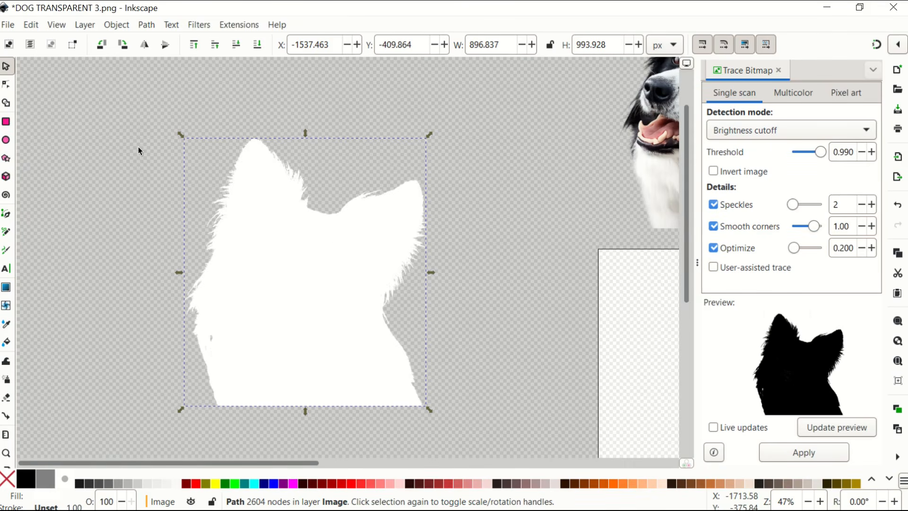
# Enlarge the white silhouette to about 1088 by 1206 px.
pyautogui.moveTo(178, 134); pyautogui.dragTo(114, 77)
pyautogui.hotkey('ctrl', 'z')
pyautogui.moveTo(179, 134); pyautogui.dragTo(285, 76)
# Move the remaining dog image onto the enlarged silhouette, centred so that a white border surrounds the dog.
pyautogui.scroll(-2, 390, 228)
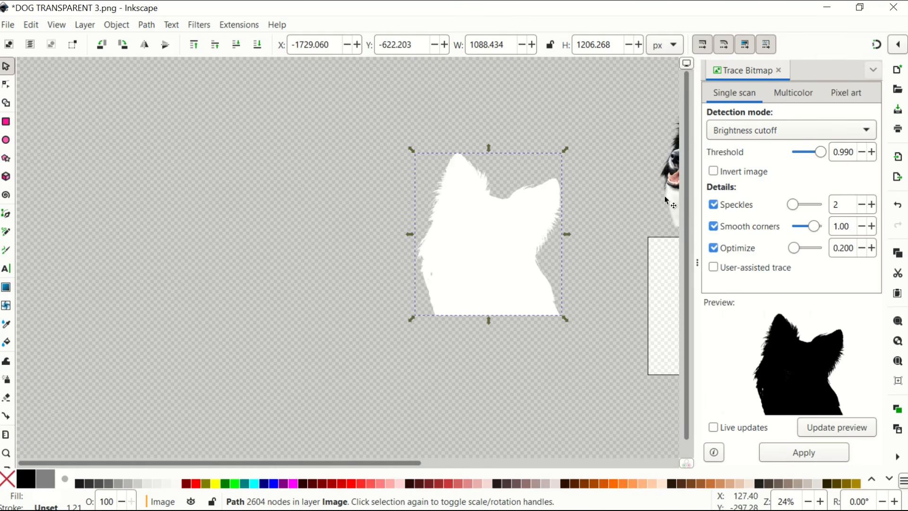
pyautogui.moveTo(673, 196); pyautogui.dragTo(438, 267)
pyautogui.moveTo(436, 271); pyautogui.dragTo(453, 274)
pyautogui.keyDown('ctrl'); pyautogui.scroll(2, 454, 274); pyautogui.keyUp('ctrl')
pyautogui.keyDown('ctrl'); pyautogui.scroll(-1, 529, 308); pyautogui.keyUp('ctrl')
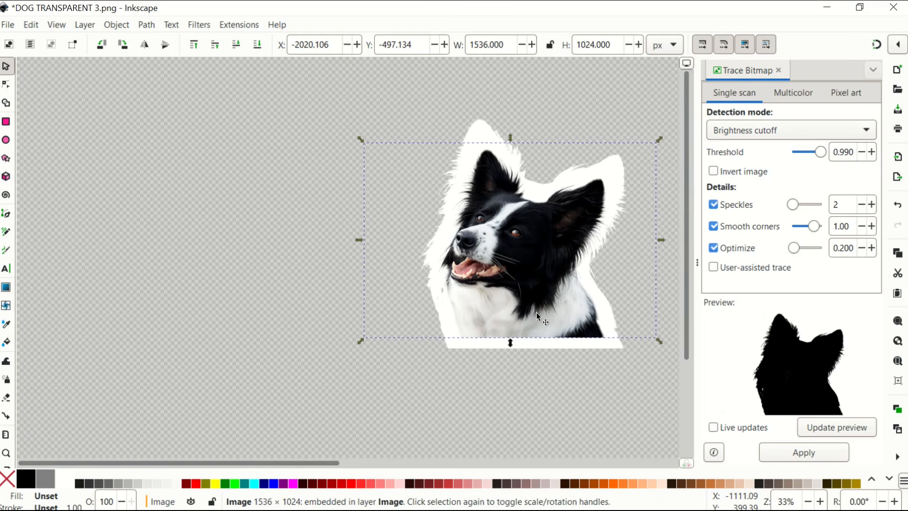
# Select the dog image and its silhouette together and resize the page to fit them.
pyautogui.hotkey('ctrl', 'a')
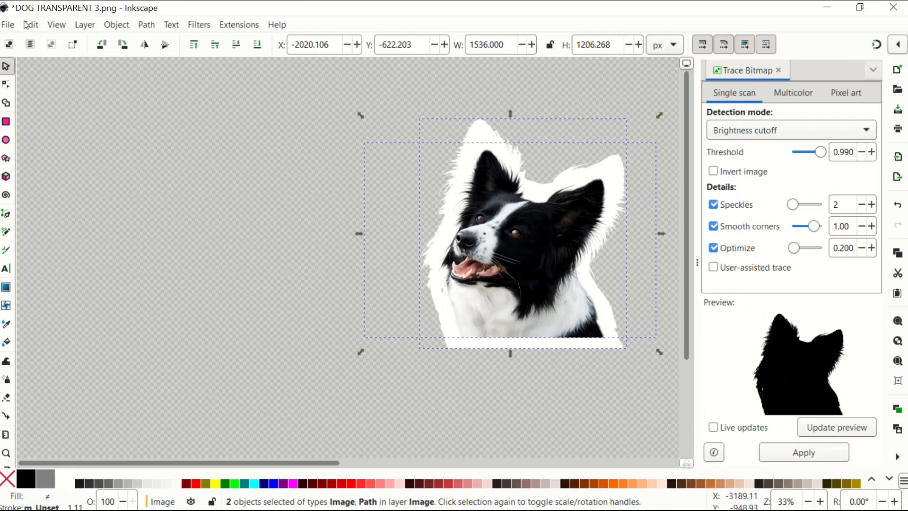
pyautogui.hotkey('ctrl', 'shift', 'r')
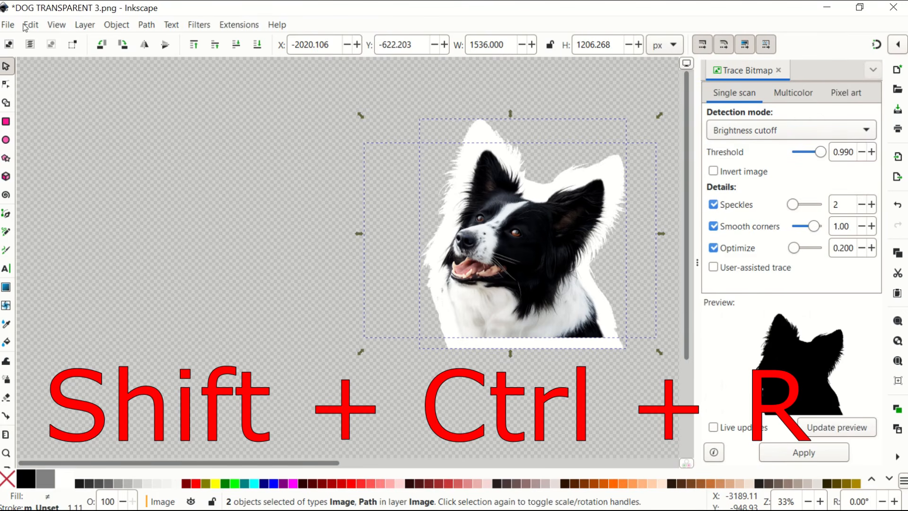
pyautogui.hotkey('ctrl', 'shift', 'r')
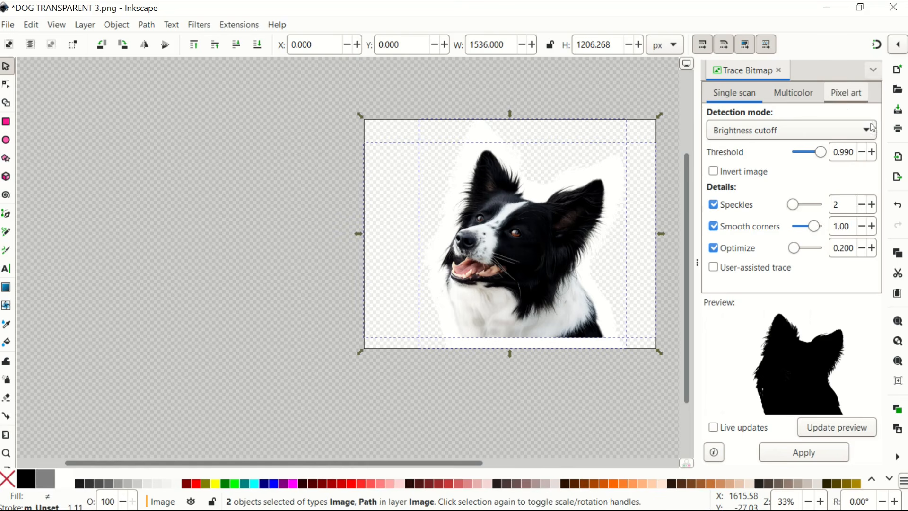
# Export the page as a Portable Network Graphic named DOG FINAL in the Inkscape STROKE folder and close the exported image.
pyautogui.click(898, 177)
pyautogui.click(710, 118)
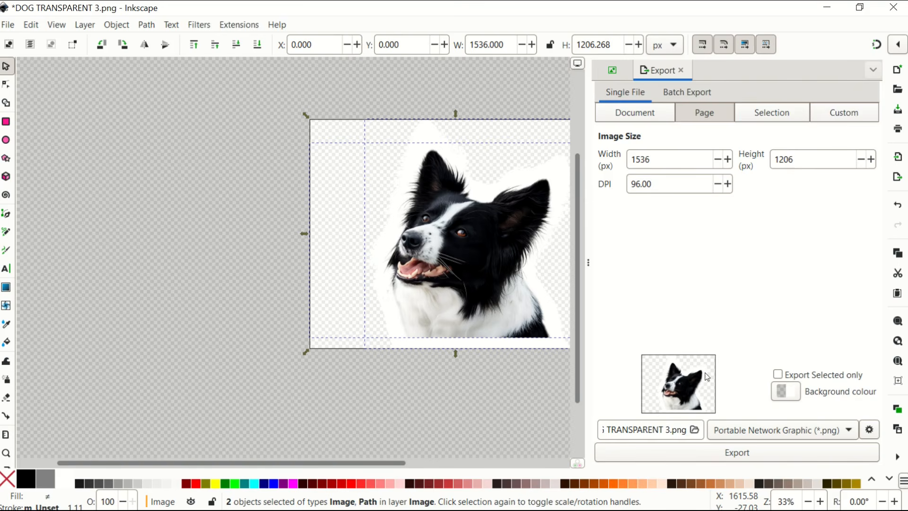
pyautogui.click(695, 430)
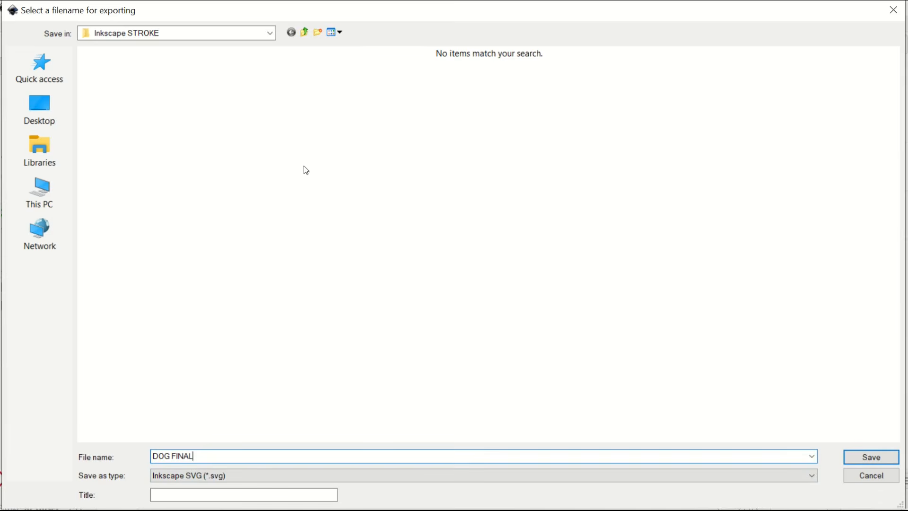
pyautogui.click(182, 476)
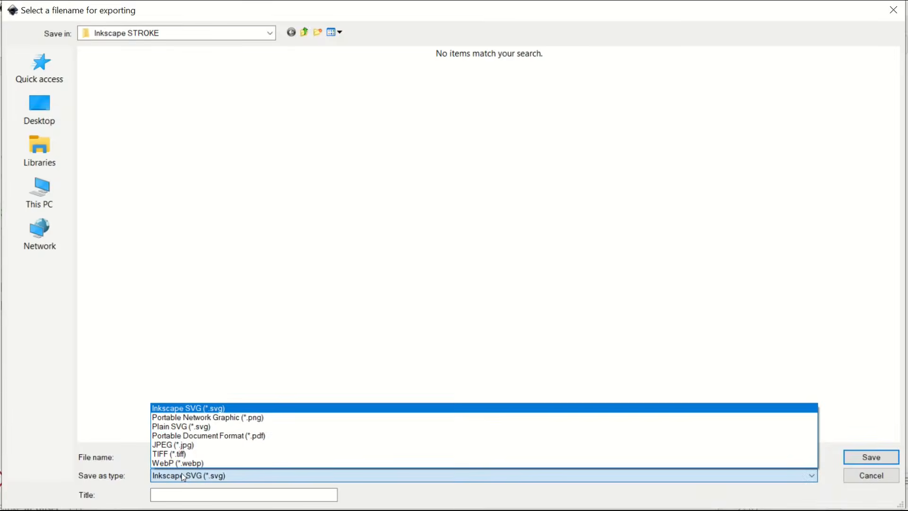
pyautogui.click(189, 418)
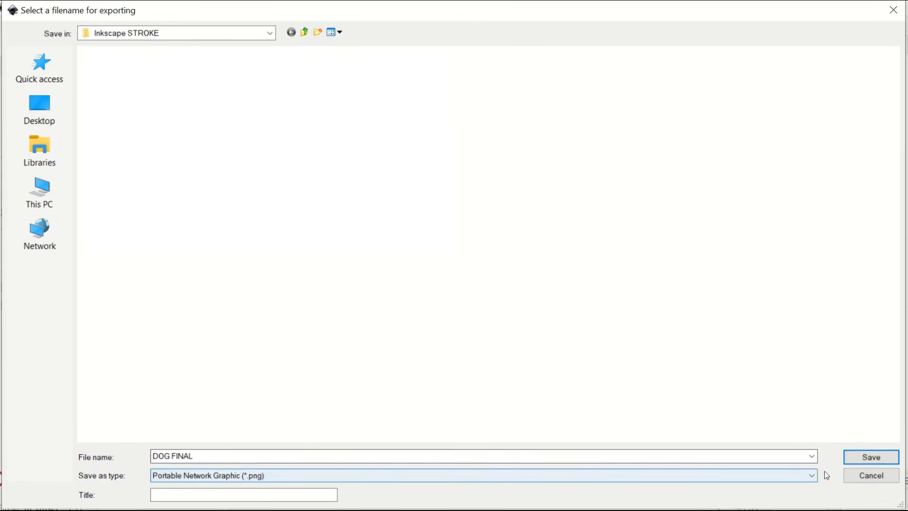
pyautogui.click(855, 458)
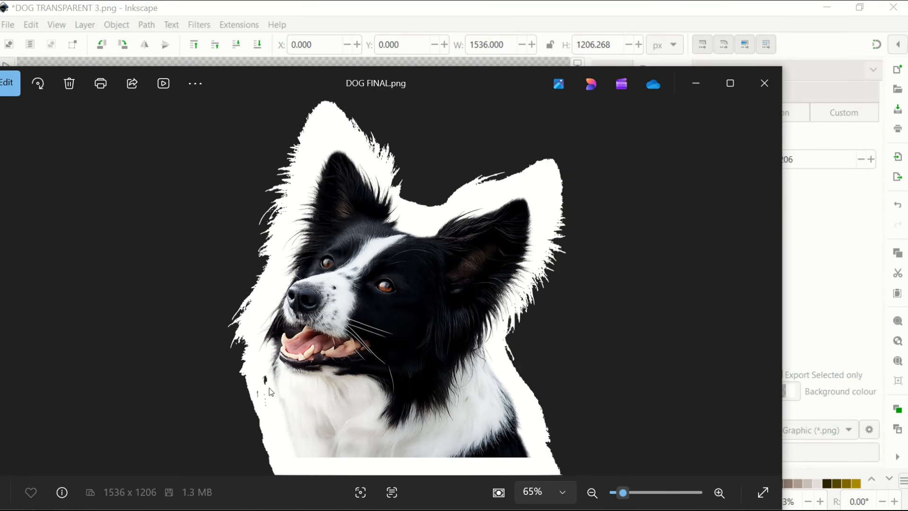
pyautogui.hotkey('alt', 'F4')
# Move the dog image off the white silhouette to an empty area beside the page.
pyautogui.moveTo(326, 257); pyautogui.dragTo(286, 263)
pyautogui.click(341, 284)
pyautogui.moveTo(341, 284); pyautogui.dragTo(362, 257)
pyautogui.moveTo(364, 463); pyautogui.dragTo(230, 463)
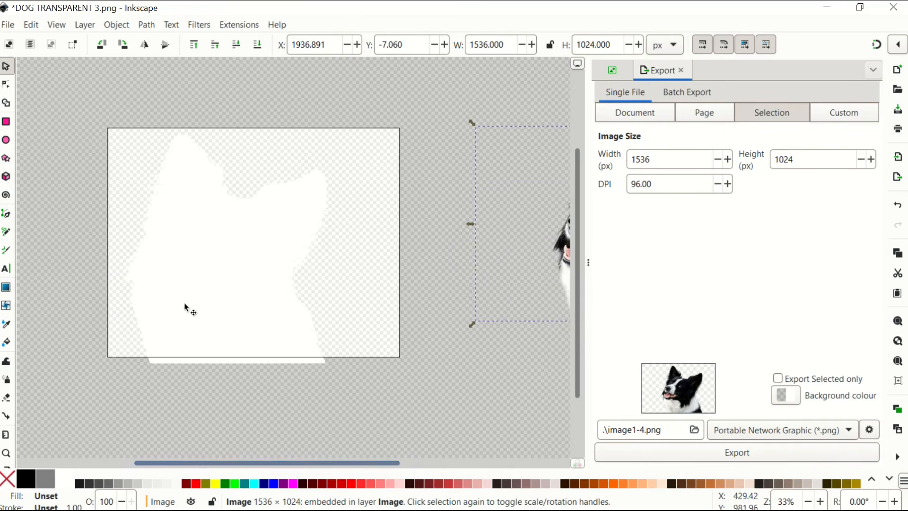
# Fill the silhouette with near-black and delete the nodes of the small holes in its middle.
pyautogui.scroll(3, 185, 308)
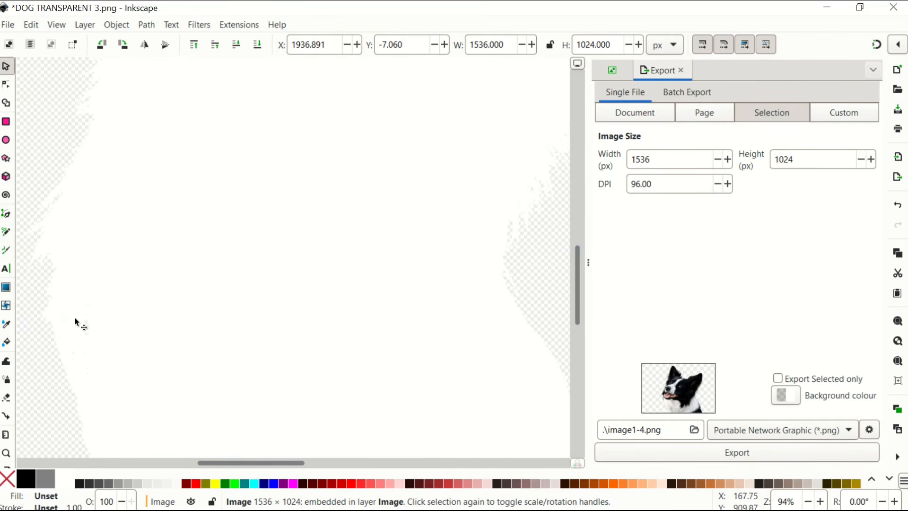
pyautogui.click(107, 442)
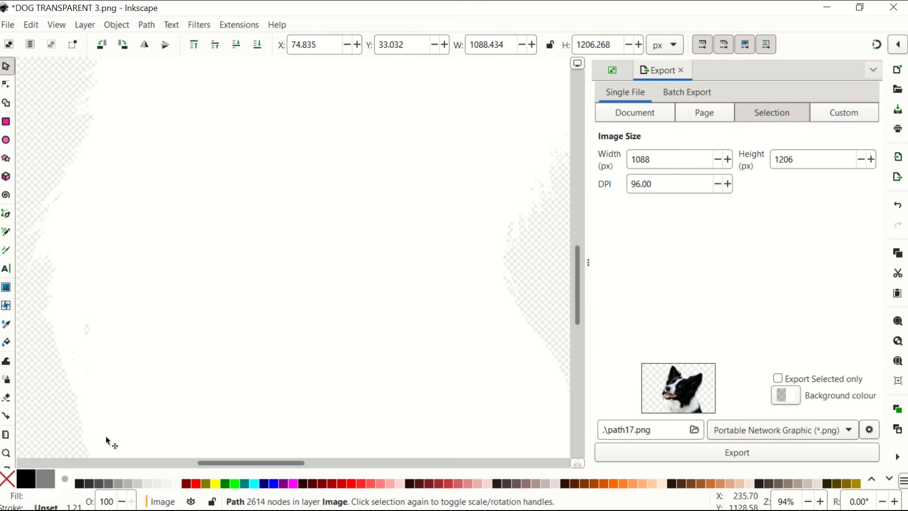
pyautogui.click(80, 483)
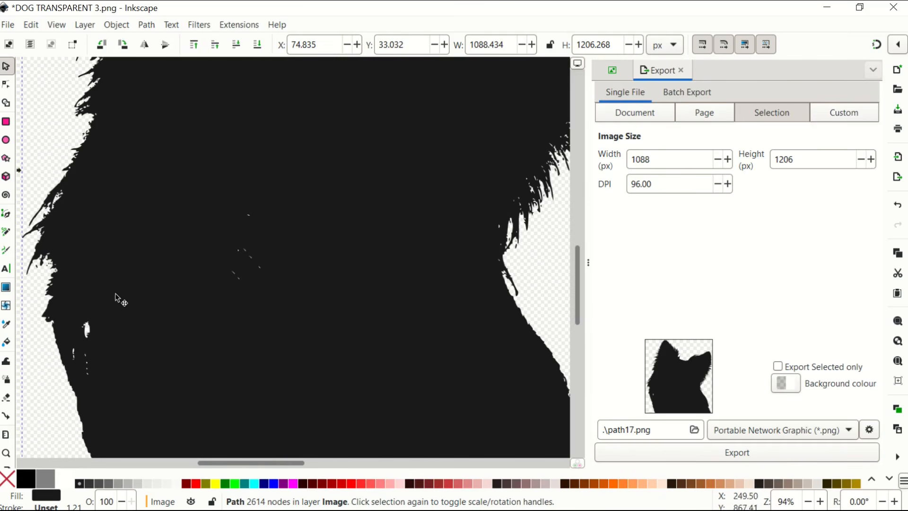
pyautogui.click(6, 85)
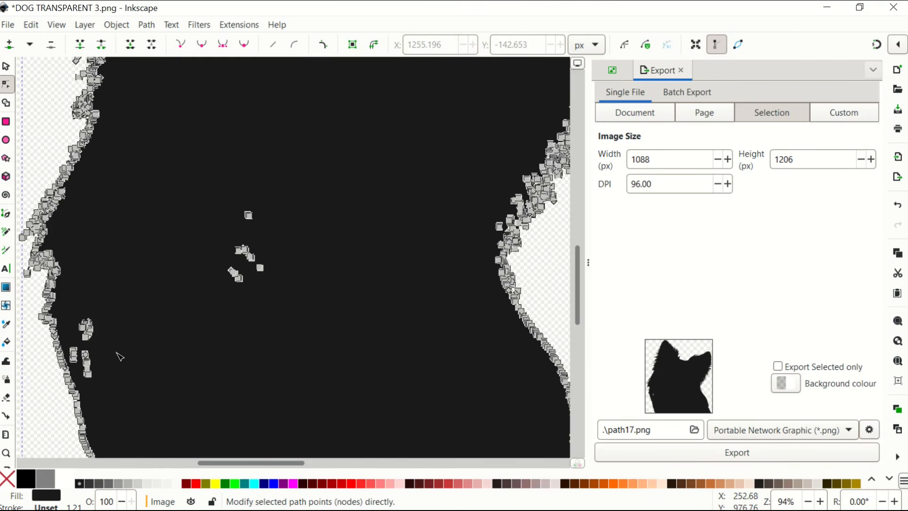
pyautogui.moveTo(204, 189); pyautogui.dragTo(391, 348)
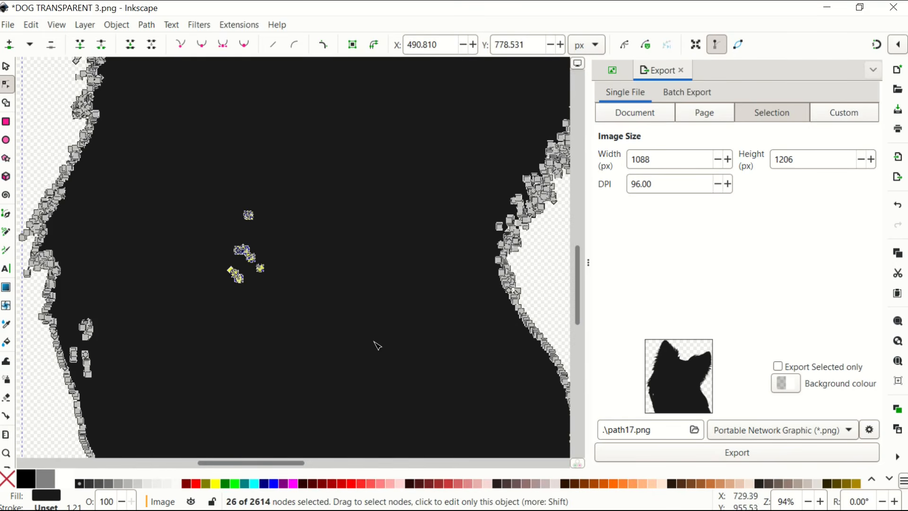
pyautogui.press('Delete')
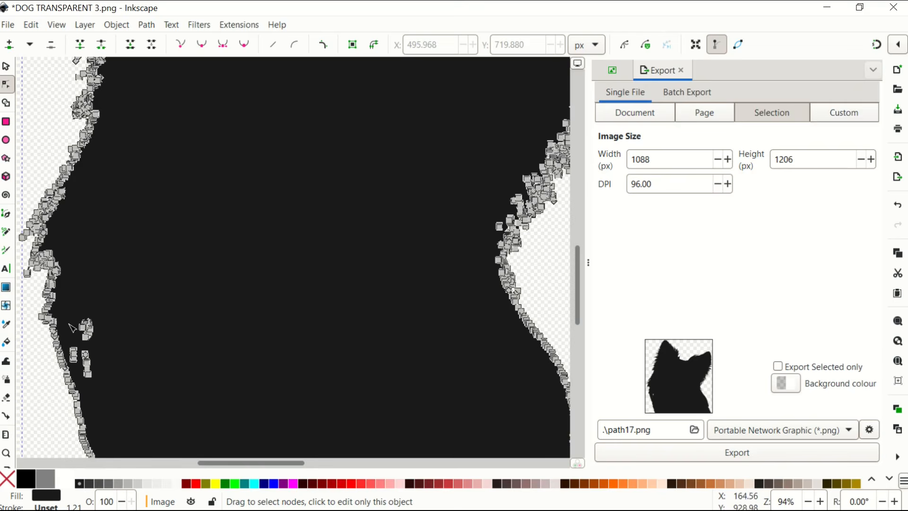
# Delete the nodes of the remaining holes near the silhouette's lower left edge.
pyautogui.click(62, 366)
pyautogui.scroll(4, 62, 367)
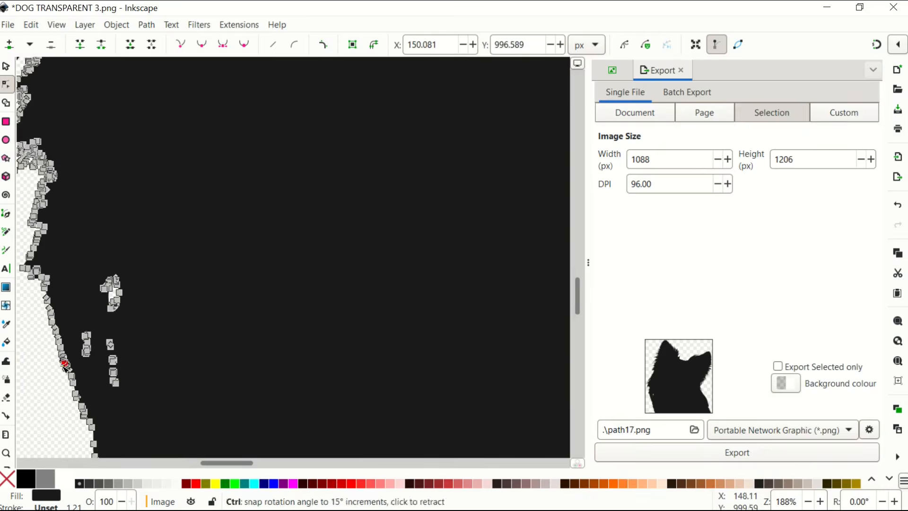
pyautogui.moveTo(91, 280); pyautogui.dragTo(215, 417)
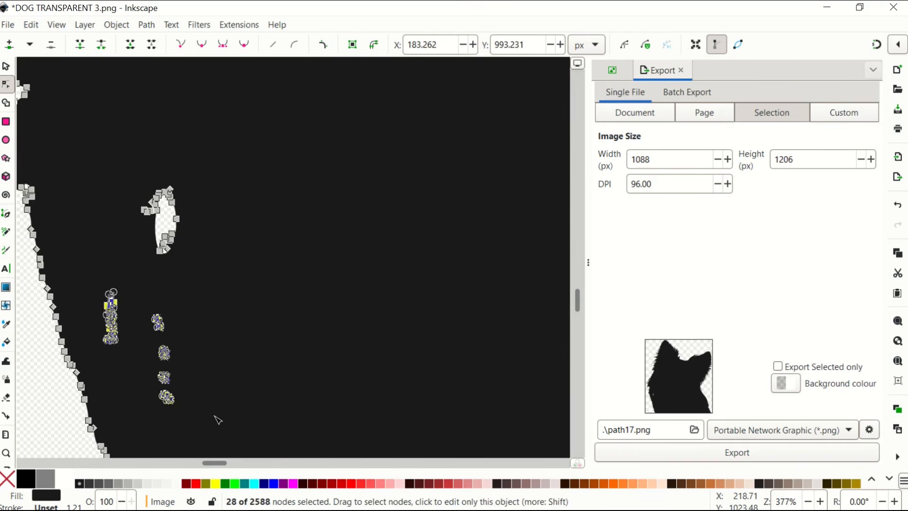
pyautogui.press('Delete')
pyautogui.moveTo(126, 178); pyautogui.dragTo(249, 289)
pyautogui.press('Delete')
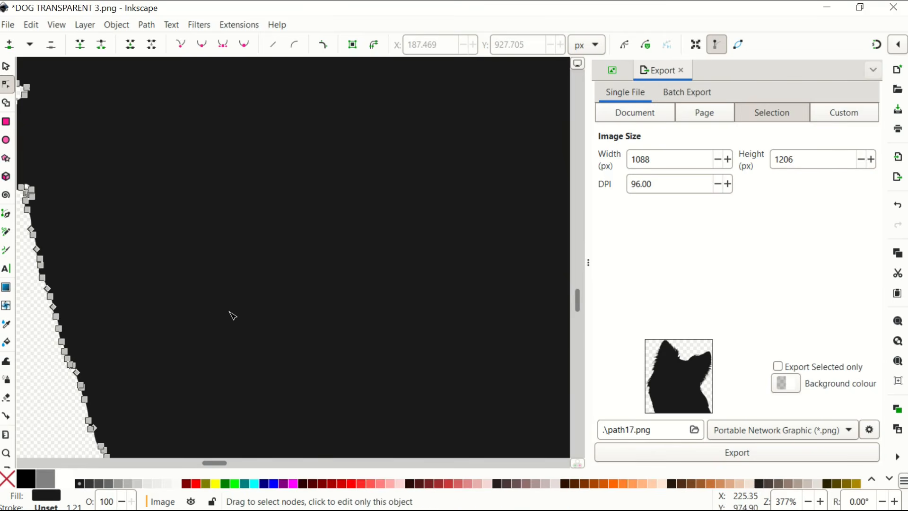
# Fill the cleaned silhouette with white again and move the dog image back over it.
pyautogui.scroll(-9, 231, 300)
pyautogui.press('s')
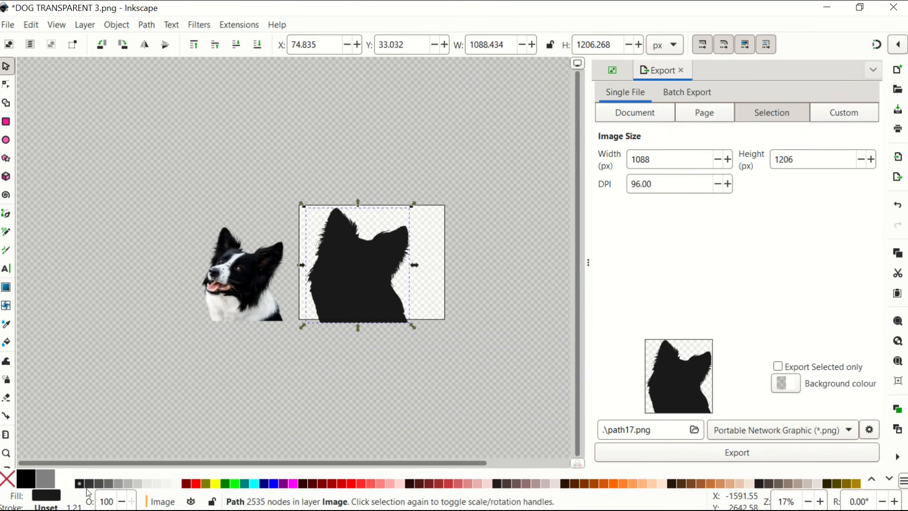
pyautogui.click(125, 485)
pyautogui.moveTo(247, 287); pyautogui.dragTo(353, 279)
pyautogui.scroll(3, 363, 282)
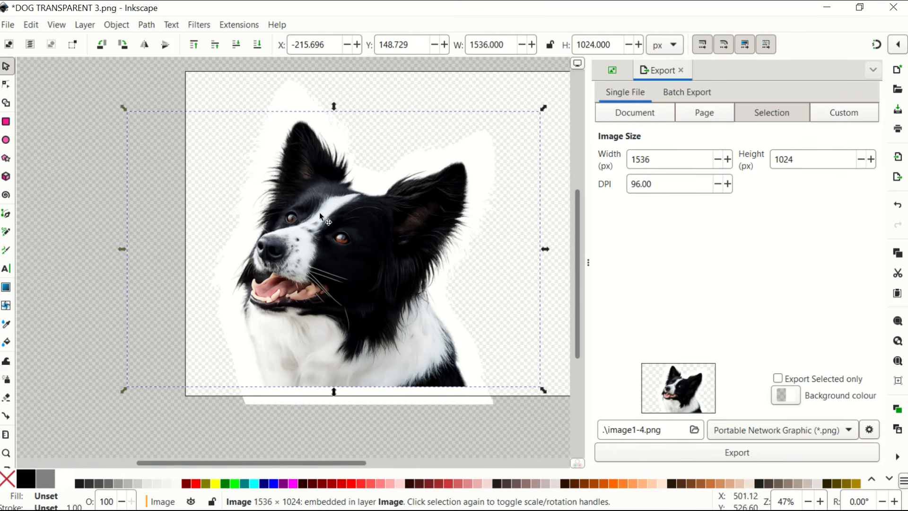
# Resize the page to the dog image and silhouette together, export the selection as image1-4.png, and close the exported image.
pyautogui.keyDown('shift'); pyautogui.click(474, 257); pyautogui.keyUp('shift')
pyautogui.moveTo(378, 255); pyautogui.dragTo(227, 311)
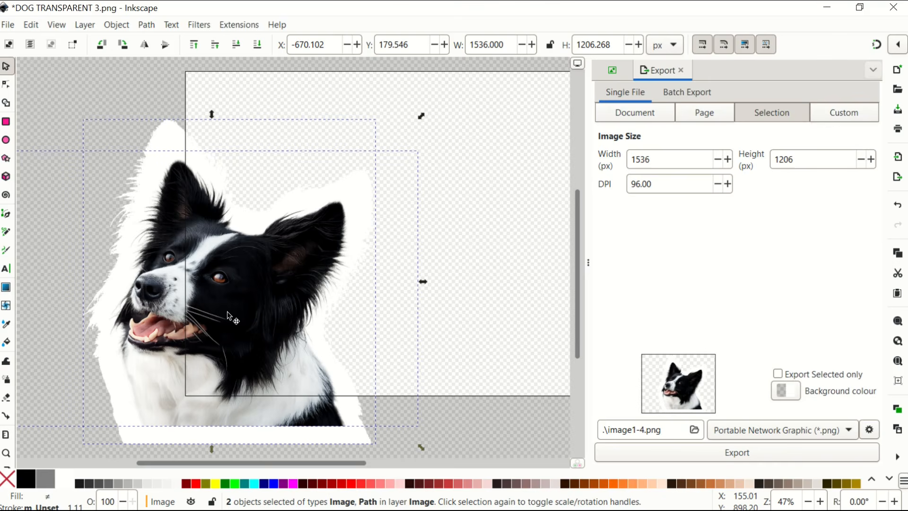
pyautogui.hotkey('ctrl', 'shift', 'r')
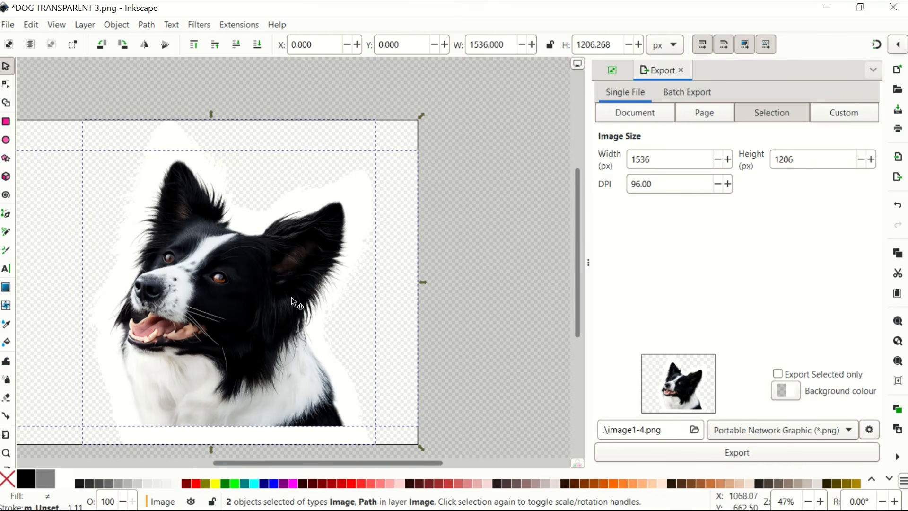
pyautogui.click(737, 450)
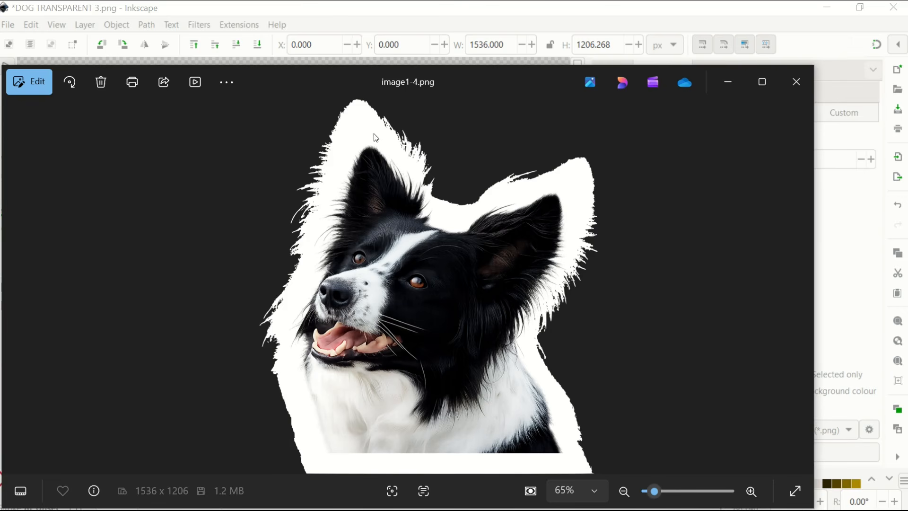
pyautogui.click(798, 84)
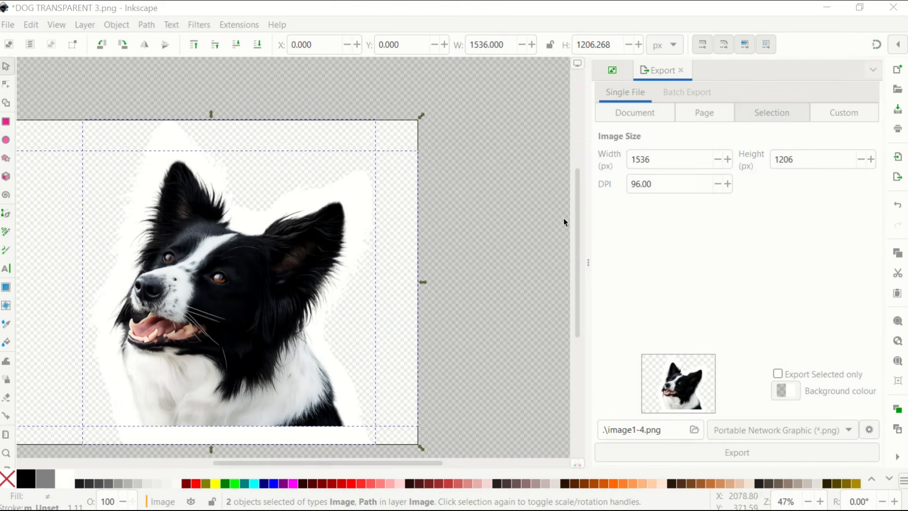